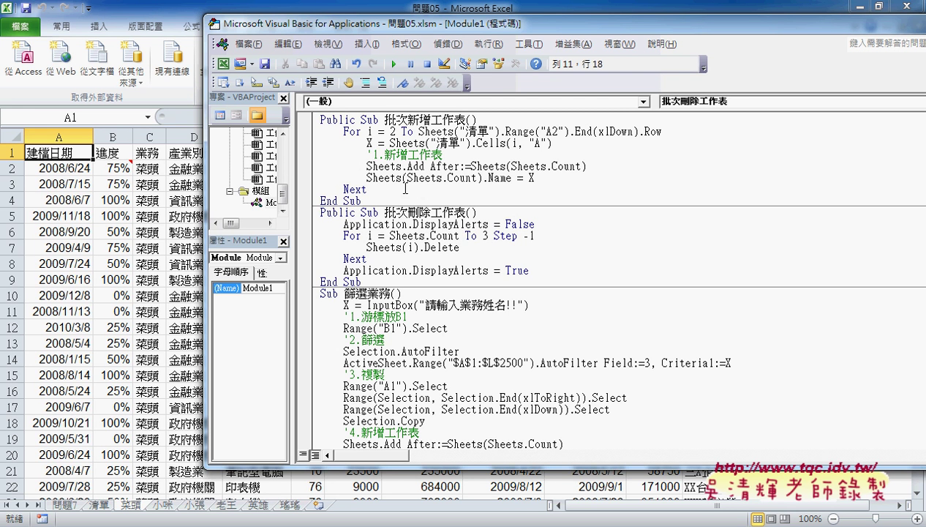
- Run the 批次刪除工作表 macro so only 問題7 and 清單 remain
left_click(393, 65)
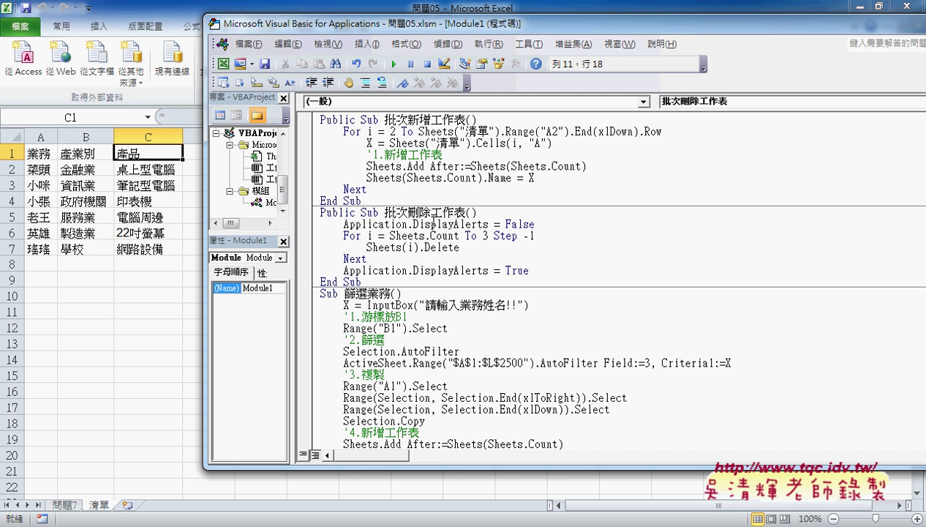
scroll(431, 263, "down", 1)
scroll(435, 265, "down", 1)
scroll(437, 264, "down", 1)
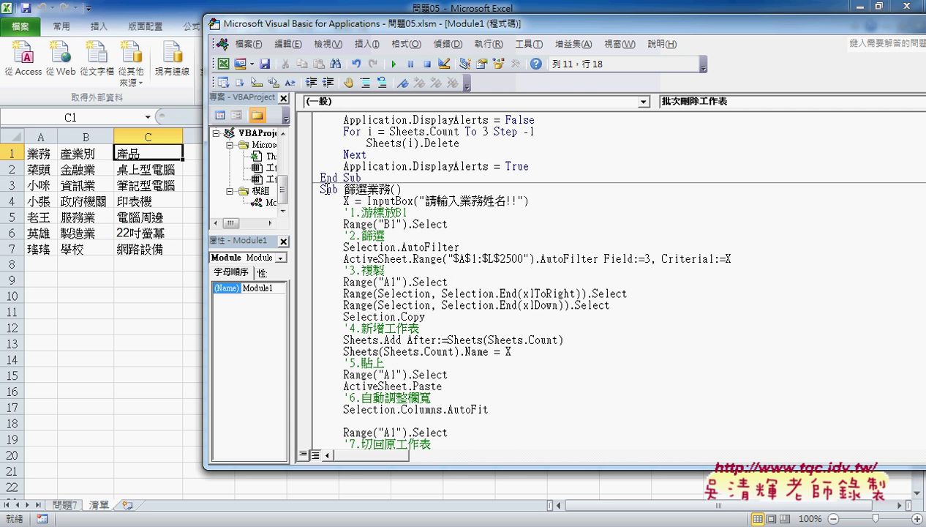
- Review the 篩選業務 code down to the paste step, then return to the Excel 問題7 sheet
left_click(314, 189)
left_click_drag(314, 192, 309, 359)
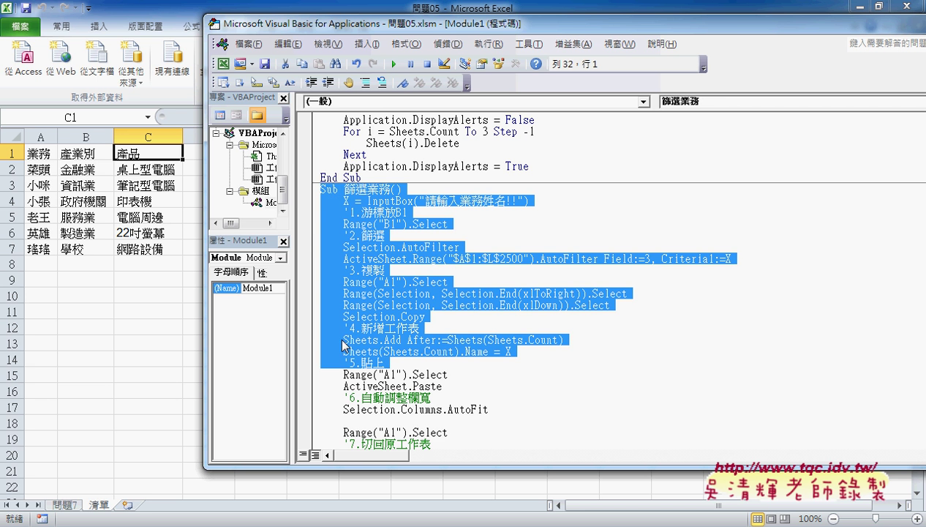
left_click(376, 284)
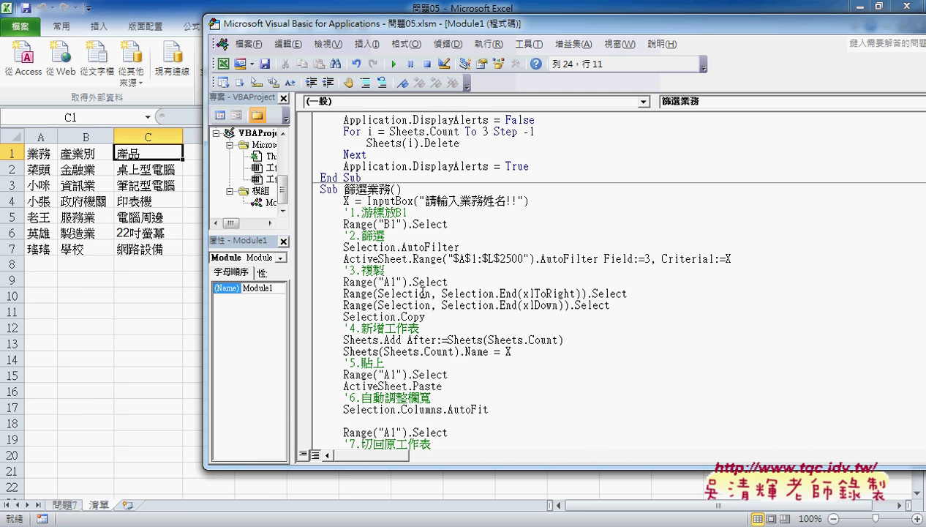
left_click(71, 505)
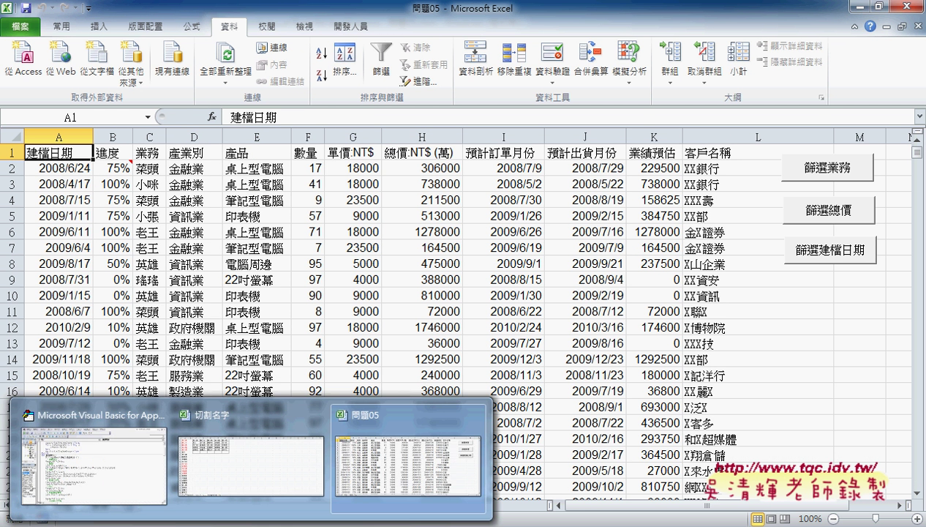
- Run 篩選業務 from the macro editor with 老王 as the salesperson to filter
left_click(153, 486)
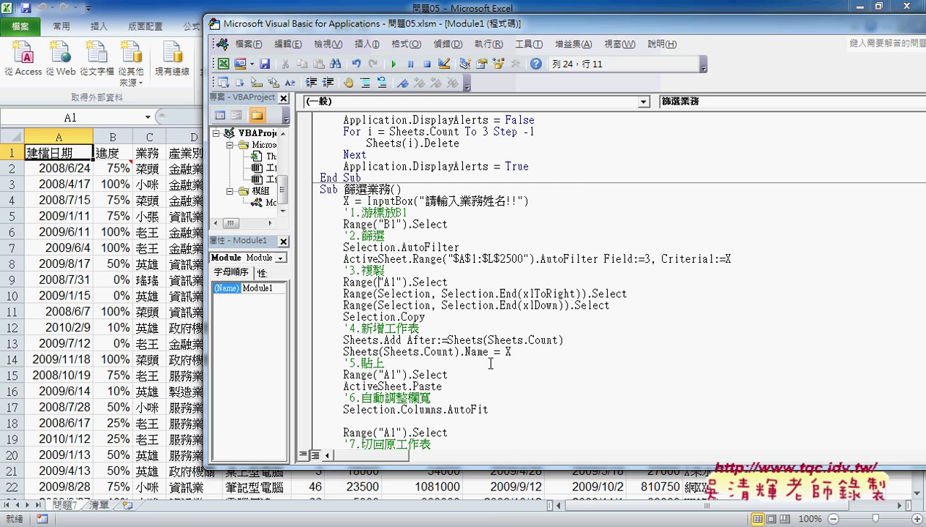
left_click(394, 65)
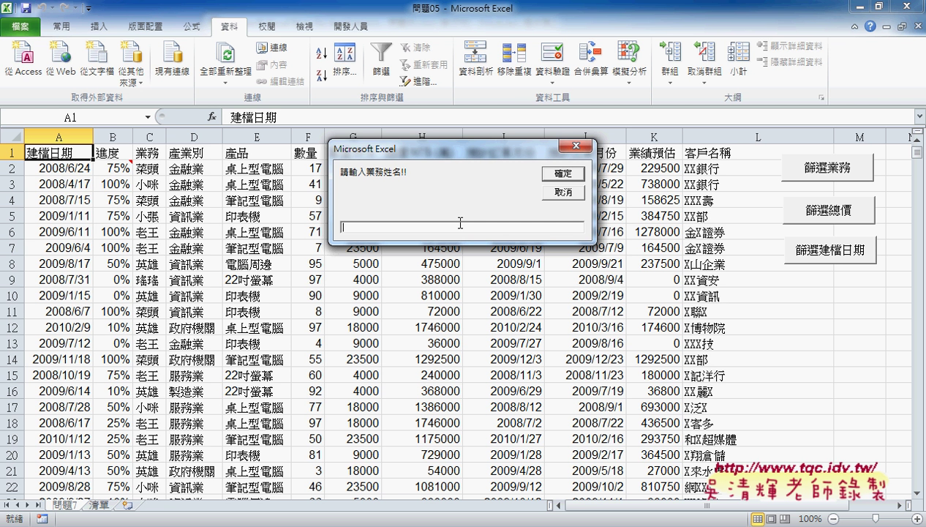
type("1")
type("菜頭王")
left_click(558, 176)
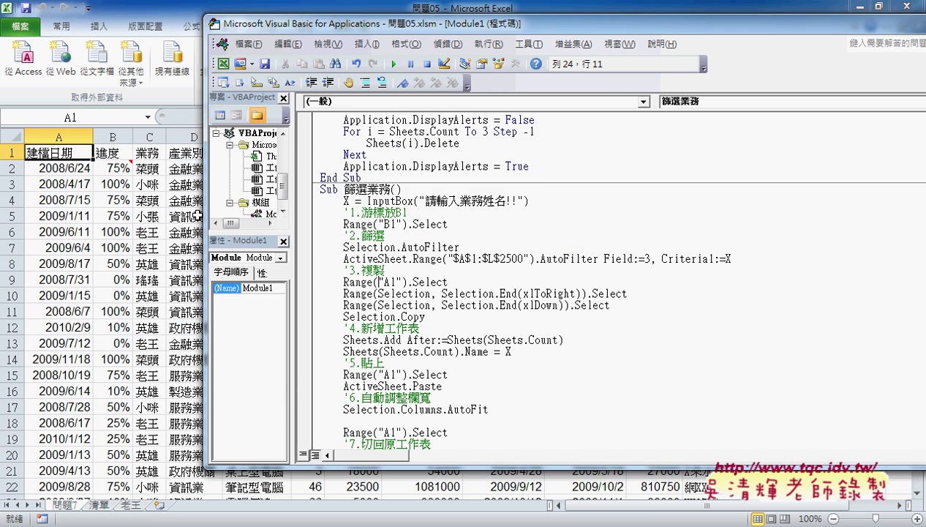
left_click(83, 190)
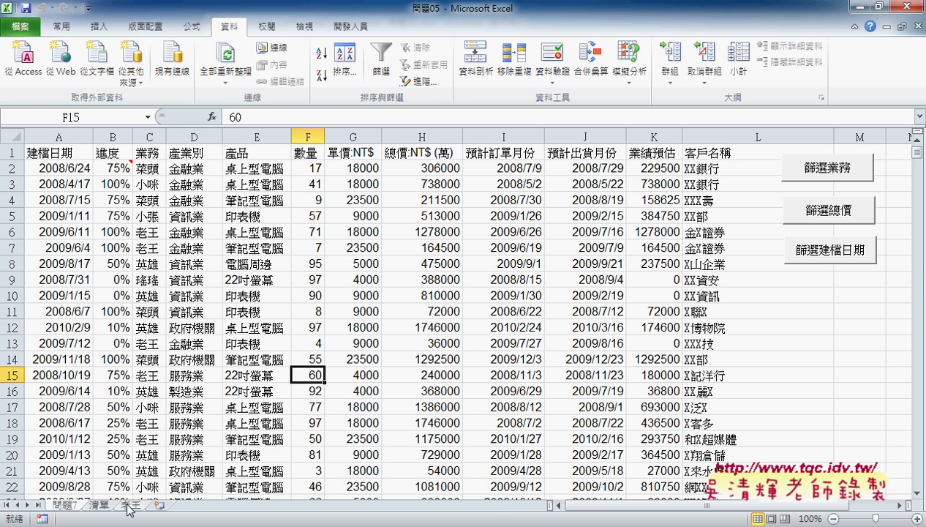
- Check and delete the generated 老王 sheet, then go back to the macro editor
left_click(131, 504)
right_click(135, 510)
left_click(198, 350)
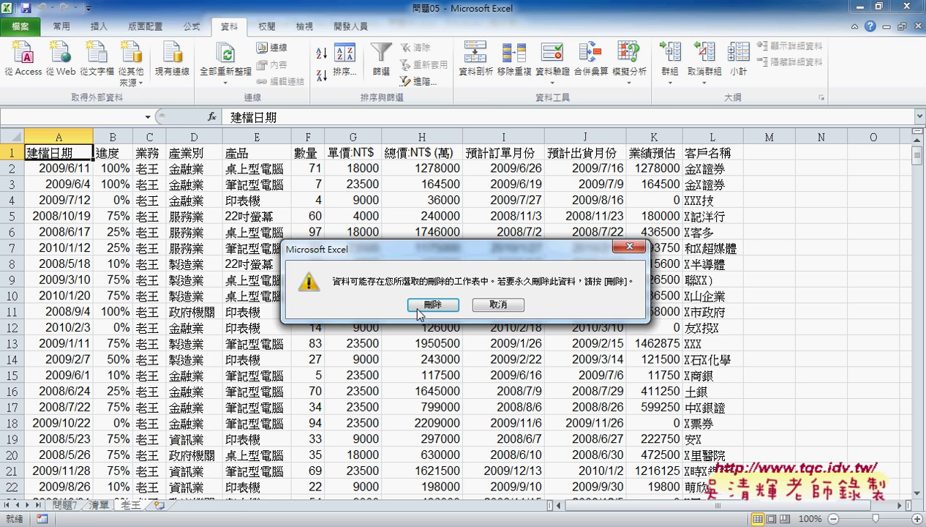
left_click(425, 303)
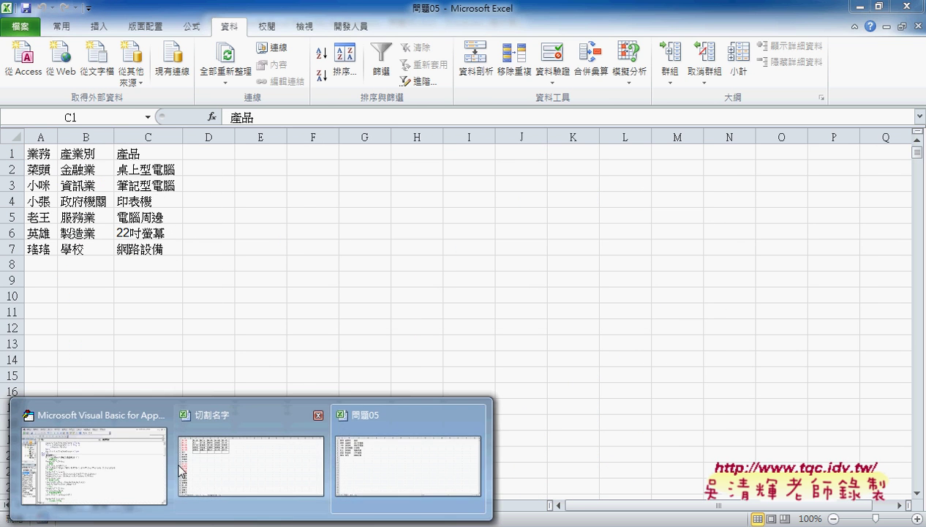
left_click(130, 463)
scroll(441, 217, "up", 3)
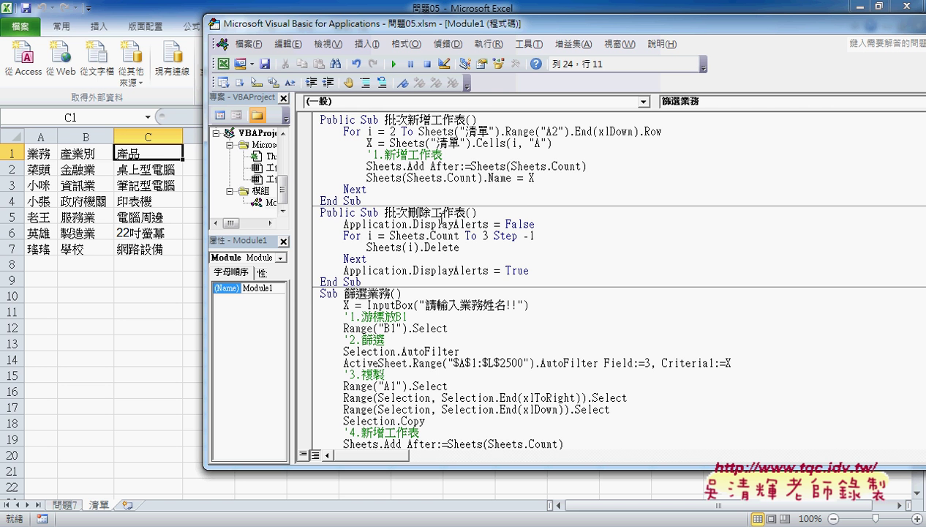
- Copy the 篩選業務 procedure to the module top, check the result, then undo that first paste
left_click(313, 298)
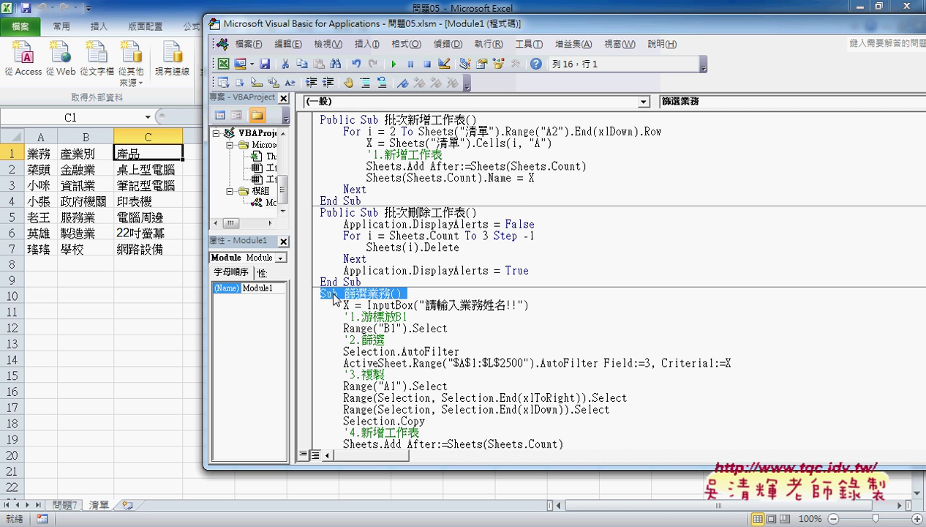
scroll(372, 297, "down", 4)
scroll(372, 298, "down", 3)
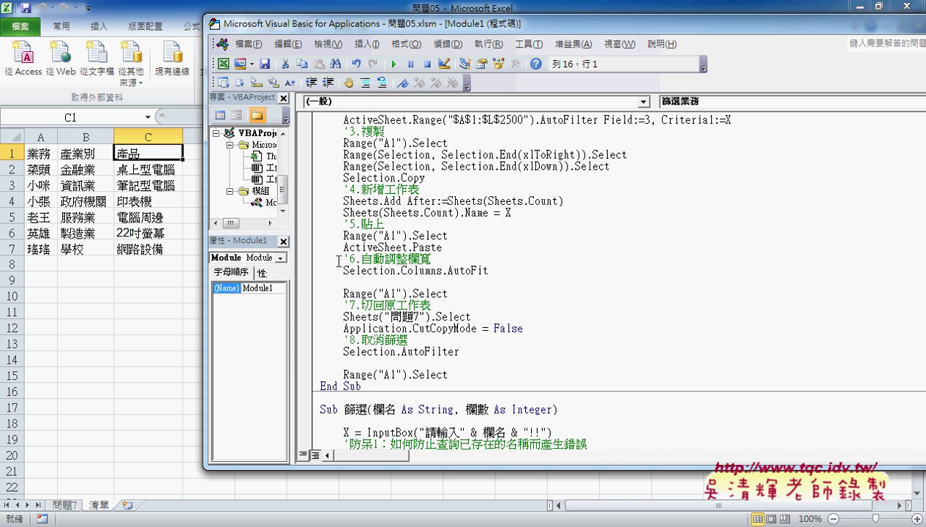
left_click(372, 385, "shift")
key("ctrl+c")
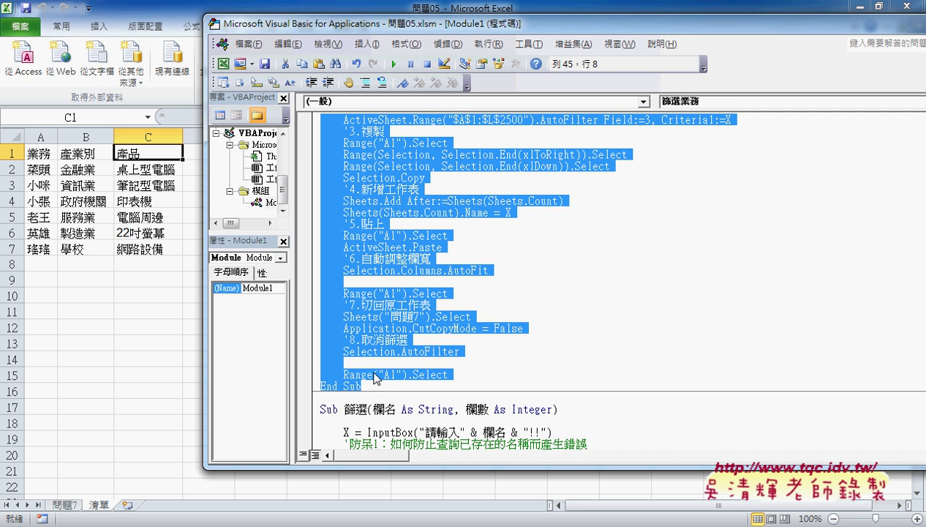
scroll(375, 377, "up", 7)
key("ctrl+Home")
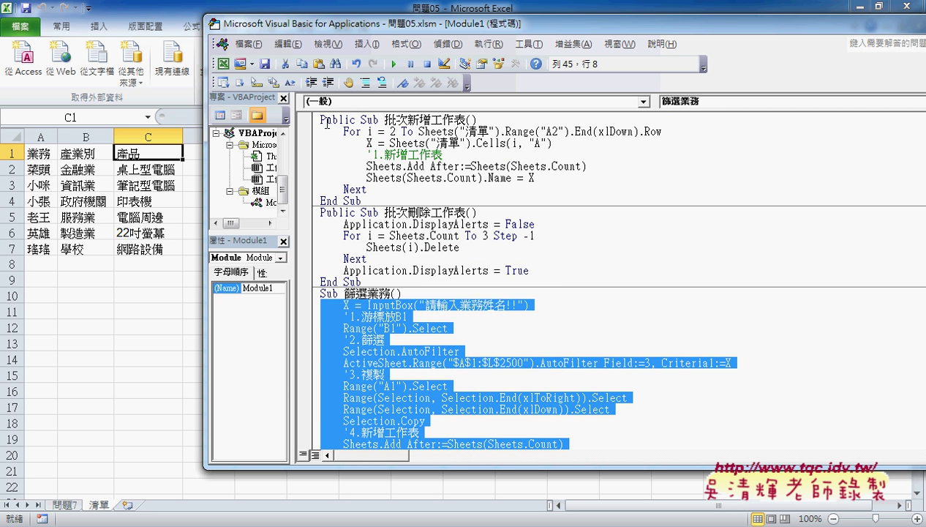
key("Return")
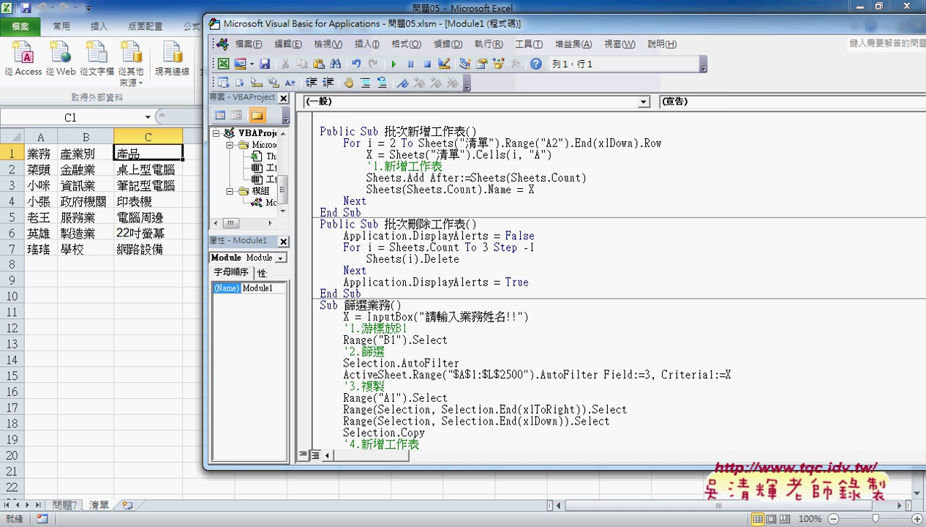
key("ctrl+End")
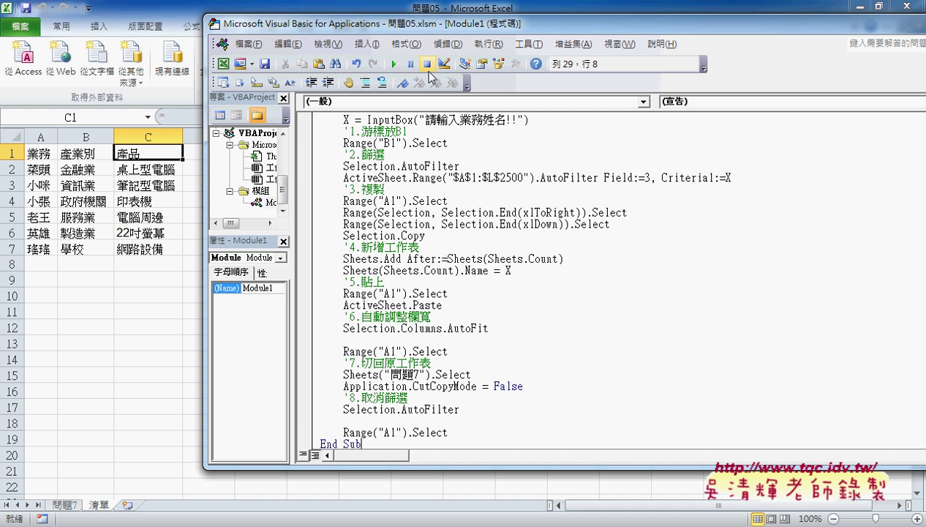
left_click(467, 198)
scroll(467, 184, "down", 2)
scroll(466, 184, "up", 2)
scroll(467, 184, "down", 2)
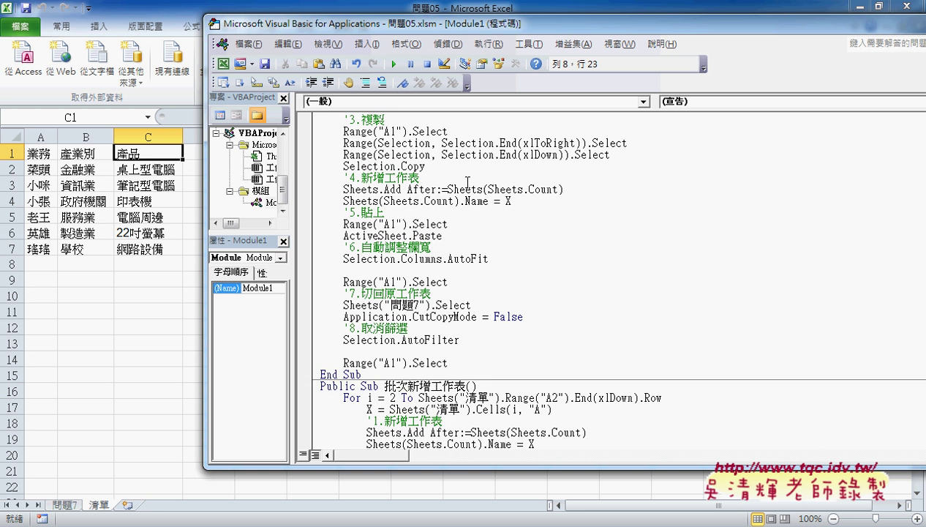
key("ctrl+Home")
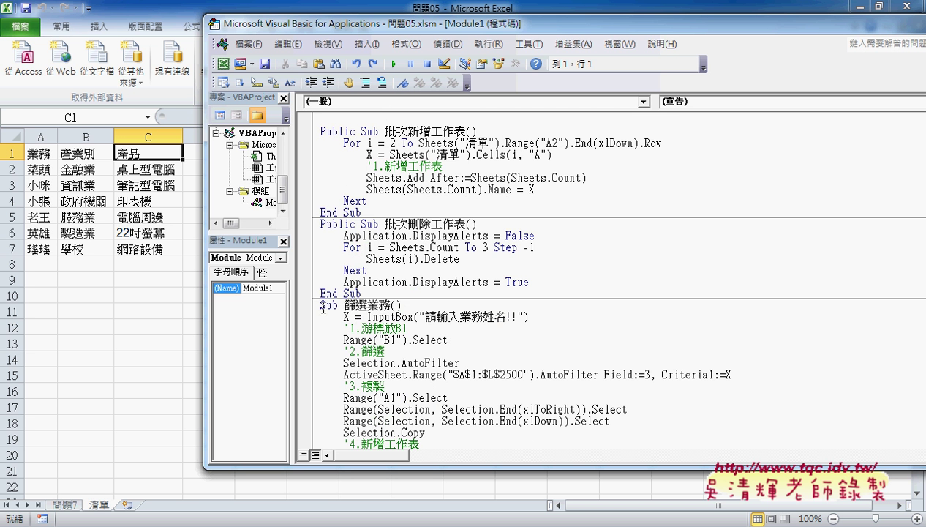
- Reselect the whole 篩選業務 procedure and paste its copy at the module's first line
left_click(319, 303)
scroll(397, 317, "down", 6)
scroll(397, 317, "down", 1)
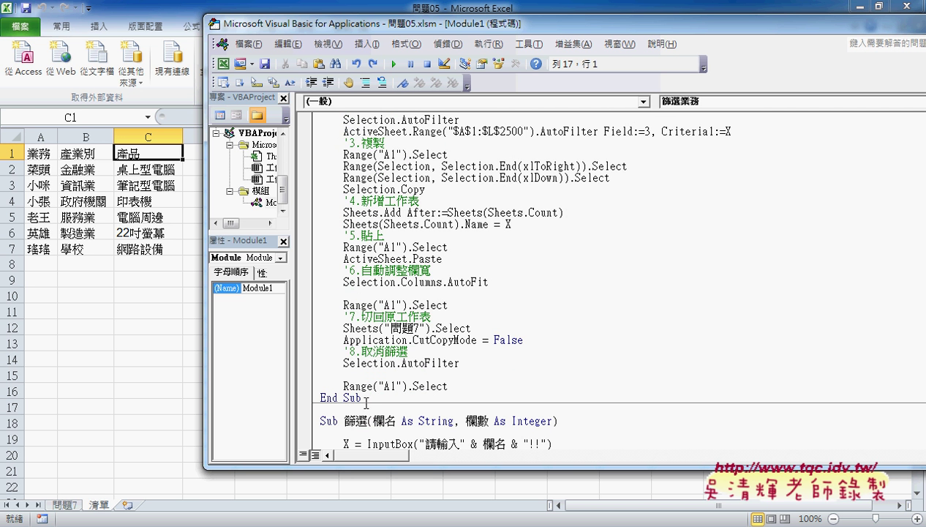
left_click(363, 398, "shift")
scroll(392, 395, "up", 4)
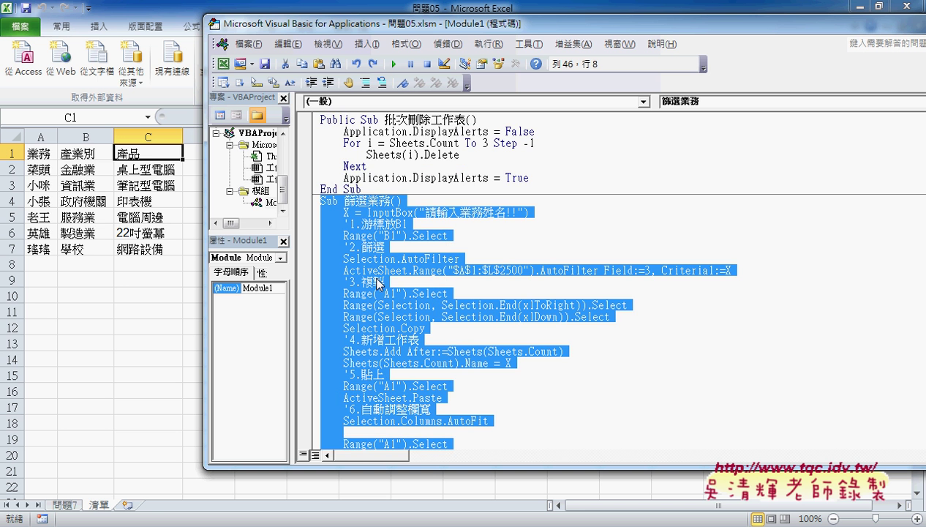
scroll(501, 212, "up", 3)
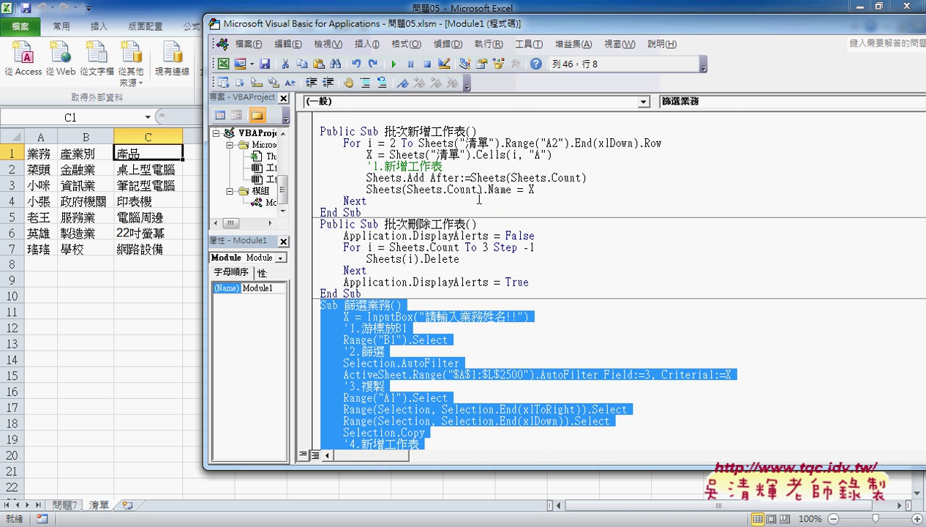
left_click(350, 117)
key("ctrl+End")
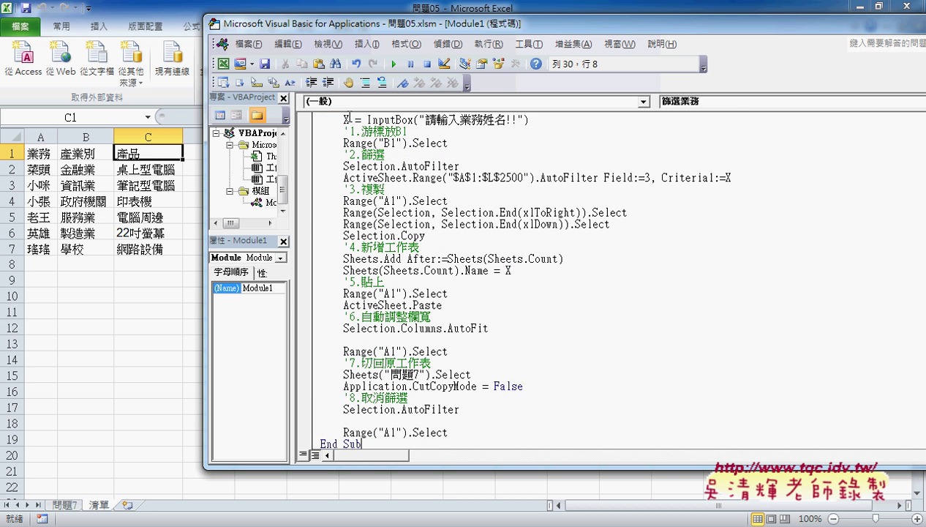
scroll(403, 198, "up", 1)
- Rename the top copy to 批次篩選業務 and open two blank lines under its header
left_click(344, 119)
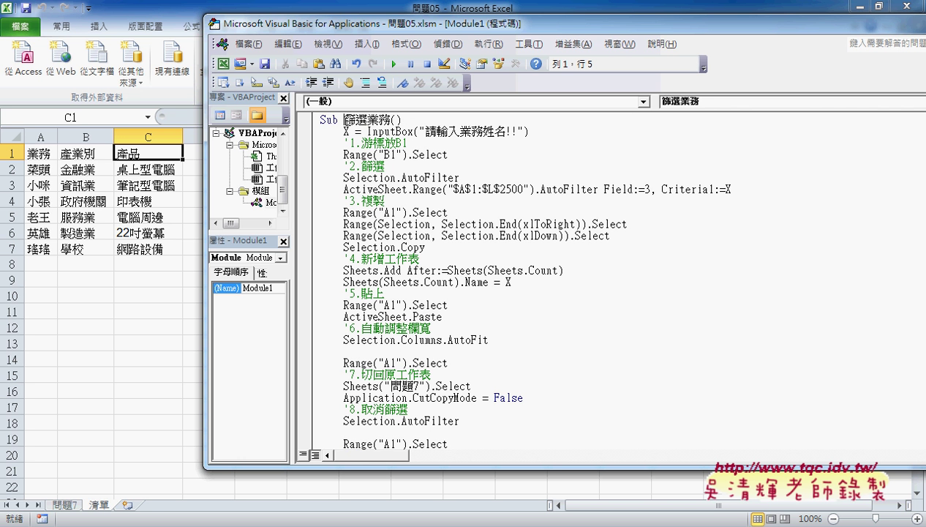
type("批")
type("次")
key("Return")
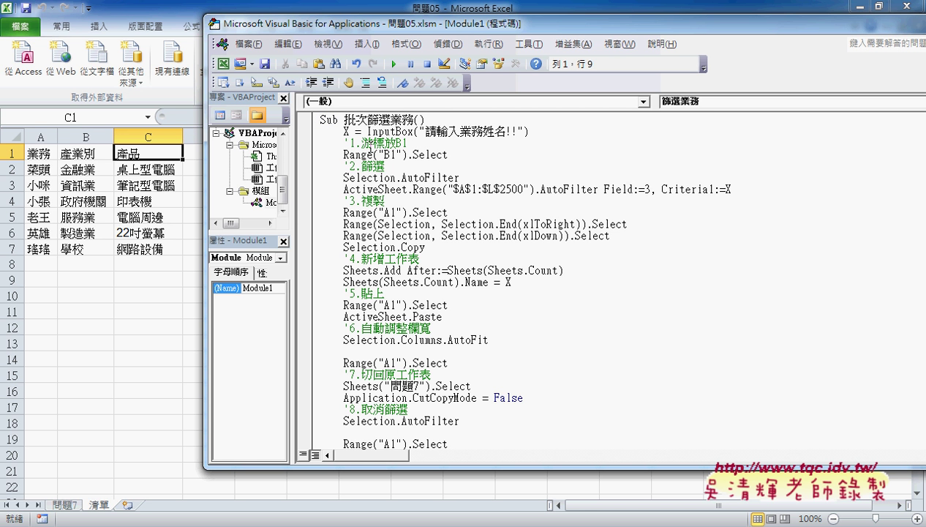
left_click(433, 120)
key("Return")
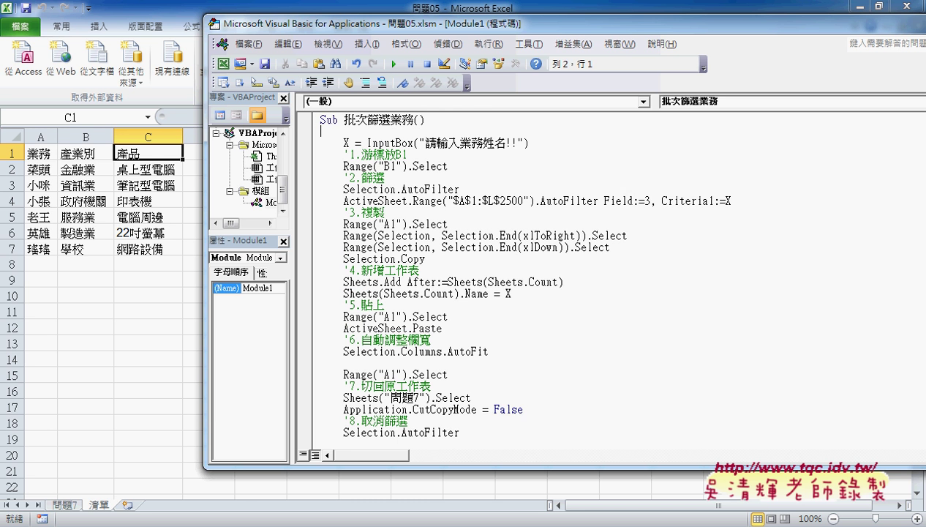
key("Return")
key("Up")
- Select the For…Next loop lines in 批次新增工作表 for reuse
scroll(390, 415, "down", 2)
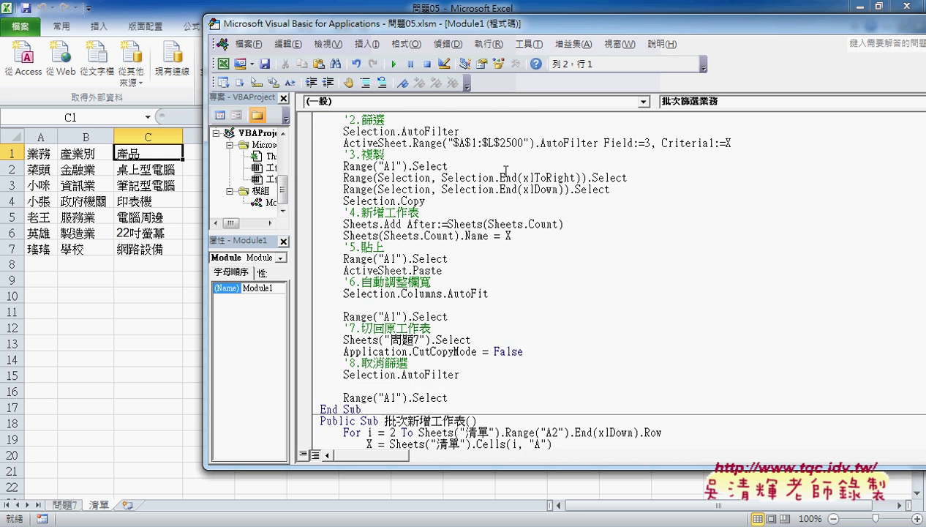
scroll(390, 416, "down", 1)
scroll(390, 415, "down", 1)
left_click_drag(315, 421, 310, 365)
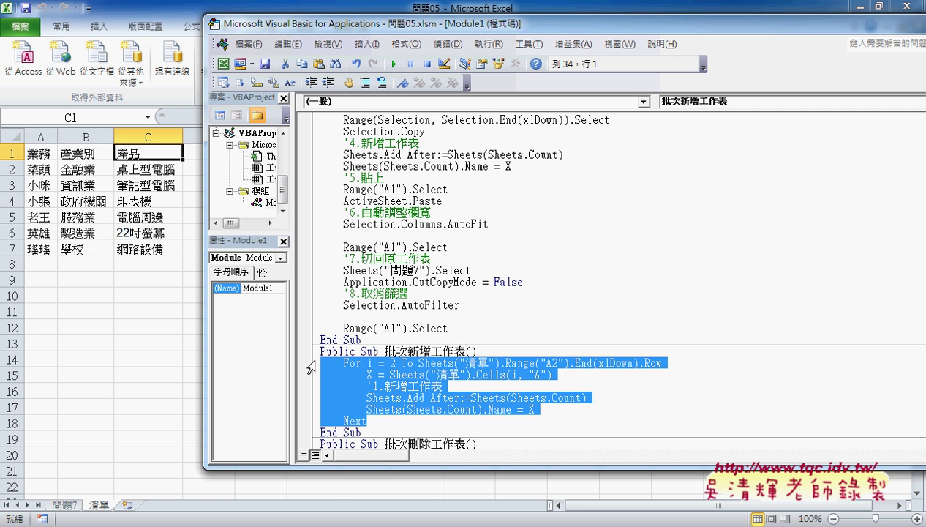
scroll(310, 366, "up", 4)
- Paste the For…Next loop under Sub 批次篩選業務() and delete its comment and Sheets.Add/Name lines
left_click(363, 129)
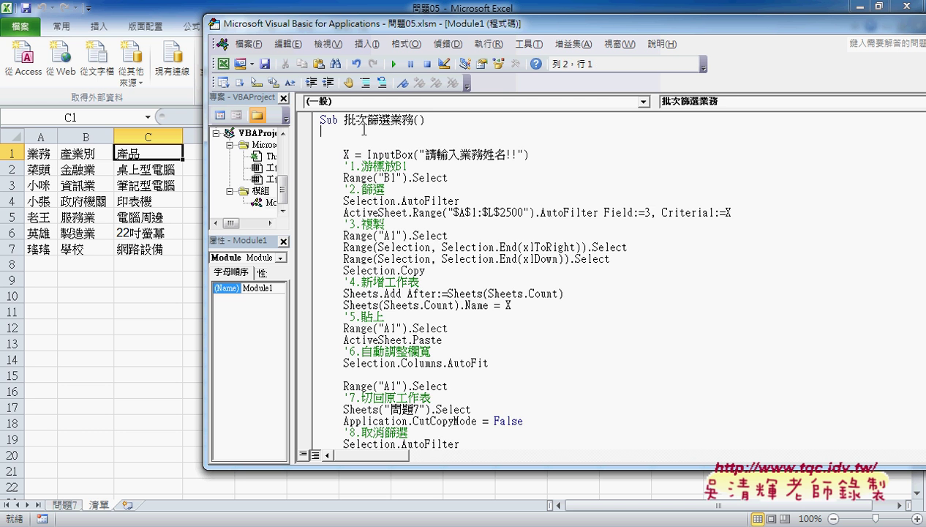
key("ctrl+v")
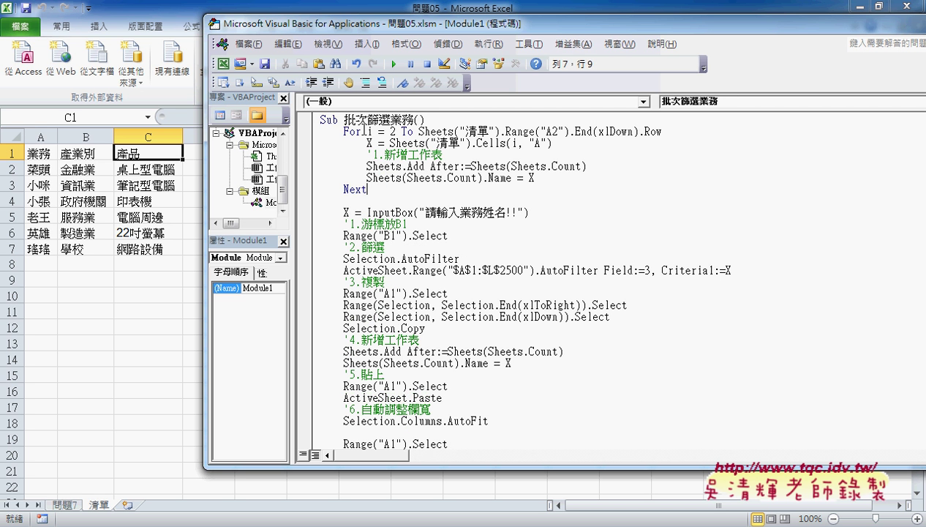
left_click_drag(534, 177, 320, 152)
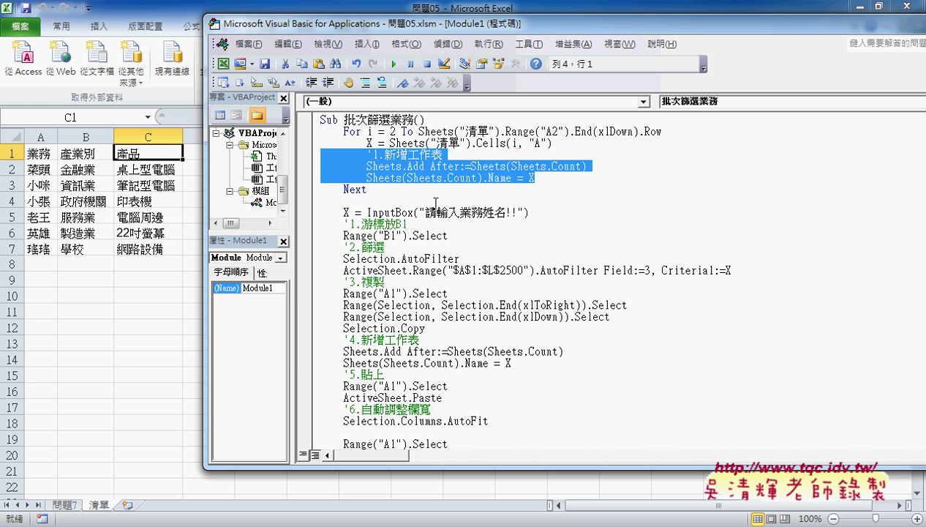
left_click(540, 178)
left_click_drag(541, 179, 321, 153)
key("Delete")
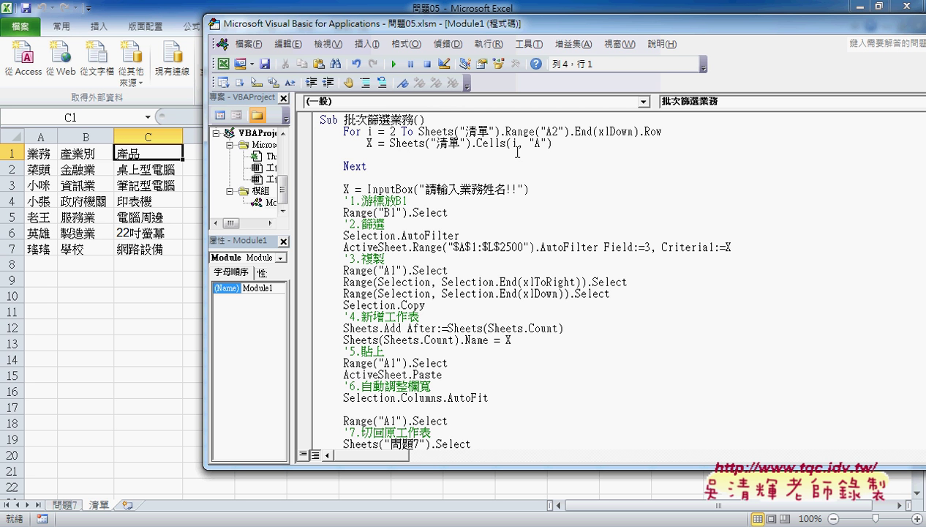
left_click_drag(532, 190, 367, 191)
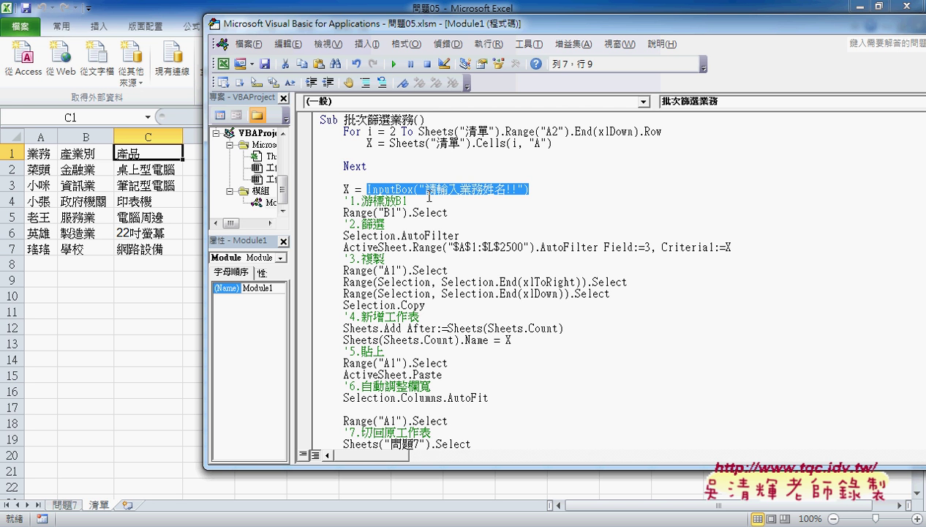
- Cut the code from X = InputBox through the last Range("A1").Select out of 批次篩選業務
scroll(431, 219, "down", 1)
scroll(432, 219, "down", 1)
scroll(433, 223, "down", 1)
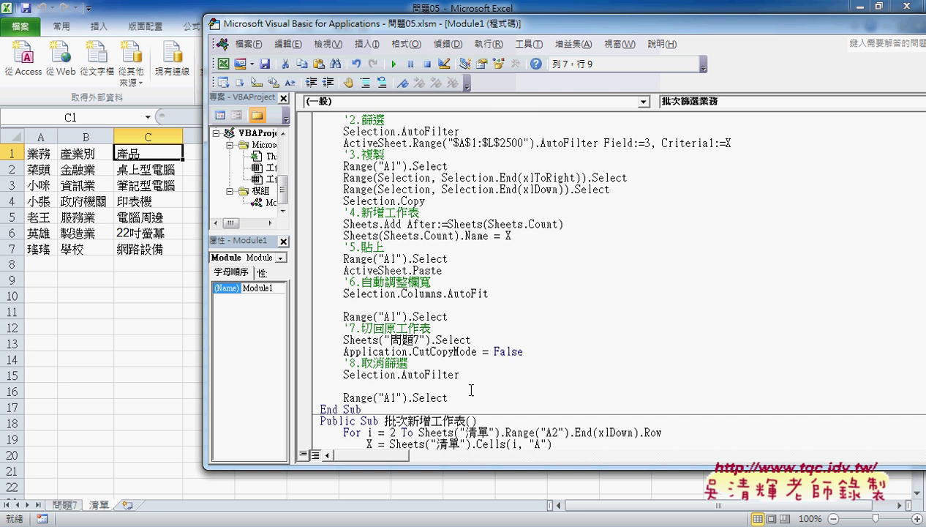
left_click_drag(449, 397, 297, 108)
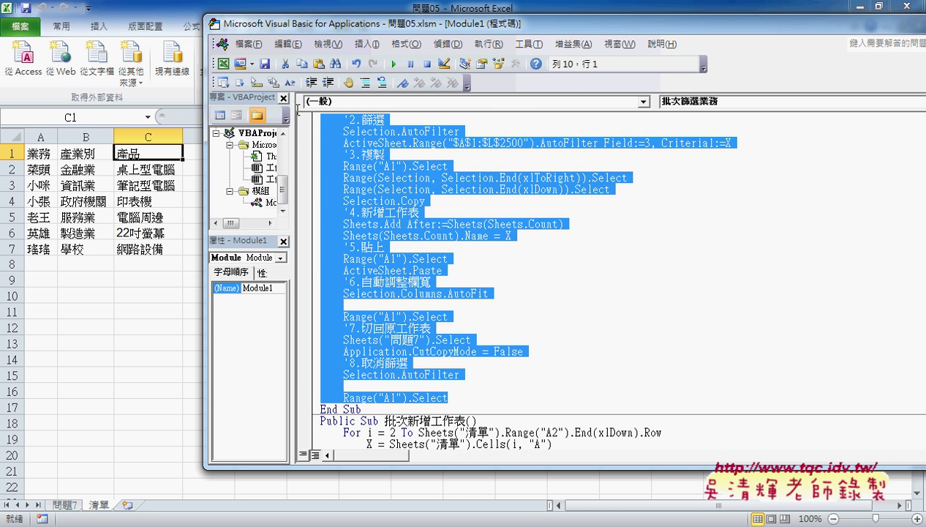
left_click_drag(297, 108, 303, 189)
key("ctrl+c")
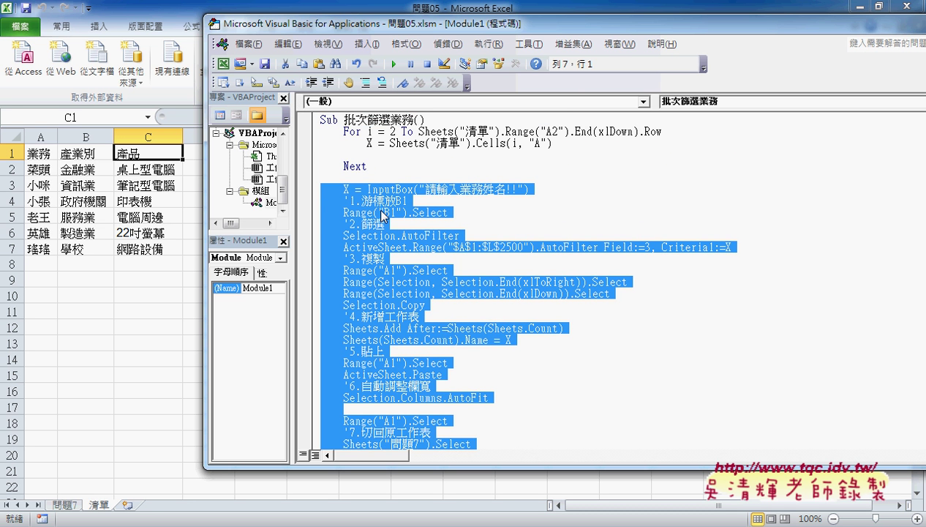
right_click(380, 210)
left_click(395, 218)
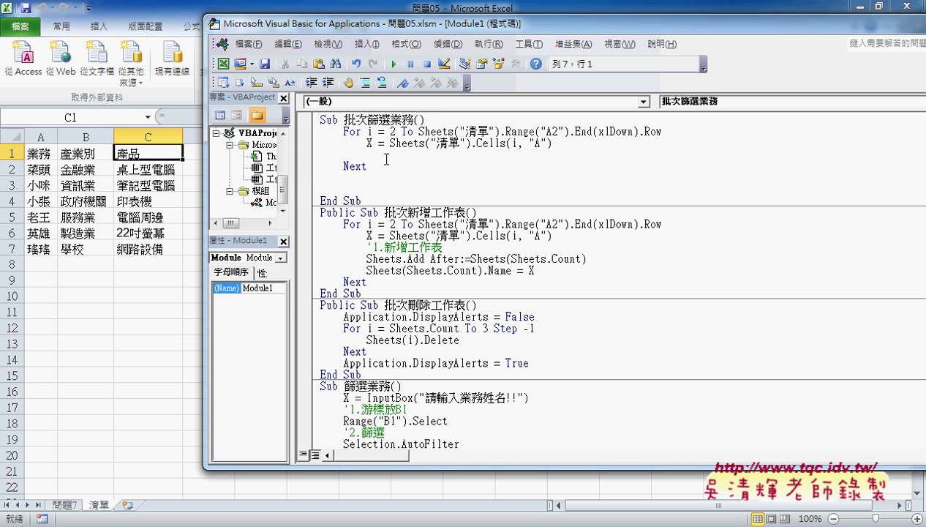
left_click(384, 154)
- Paste the filter-copy-paste code inside the loop and indent it two Tab levels
key("ctrl+v")
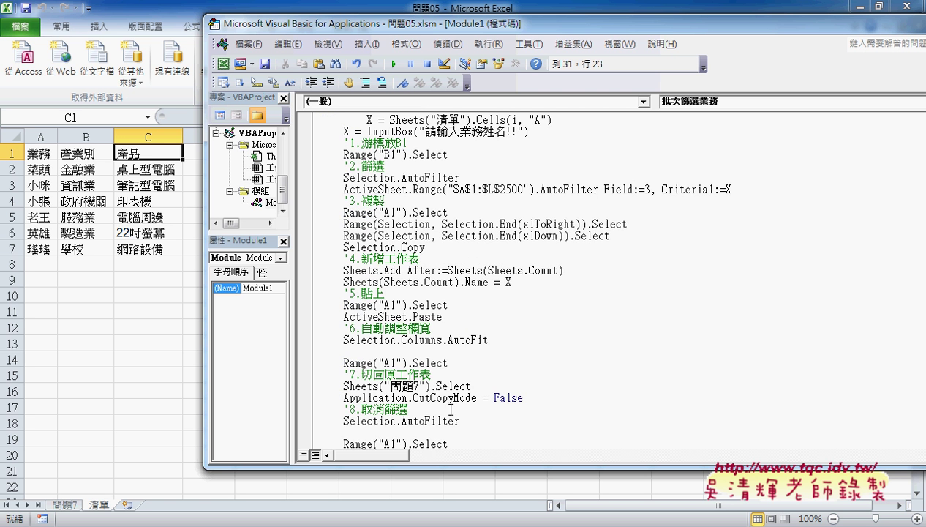
mouse_move(452, 444)
left_mouse_down()
mouse_move(258, 86)
mouse_move(260, 157)
left_mouse_up()
scroll(403, 263, "down", 1)
scroll(402, 263, "down", 2)
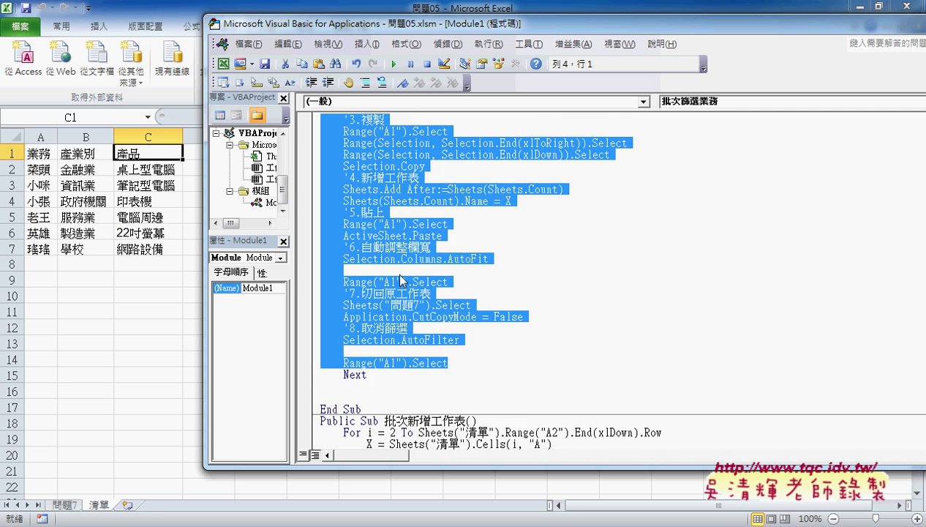
scroll(401, 272, "up", 4)
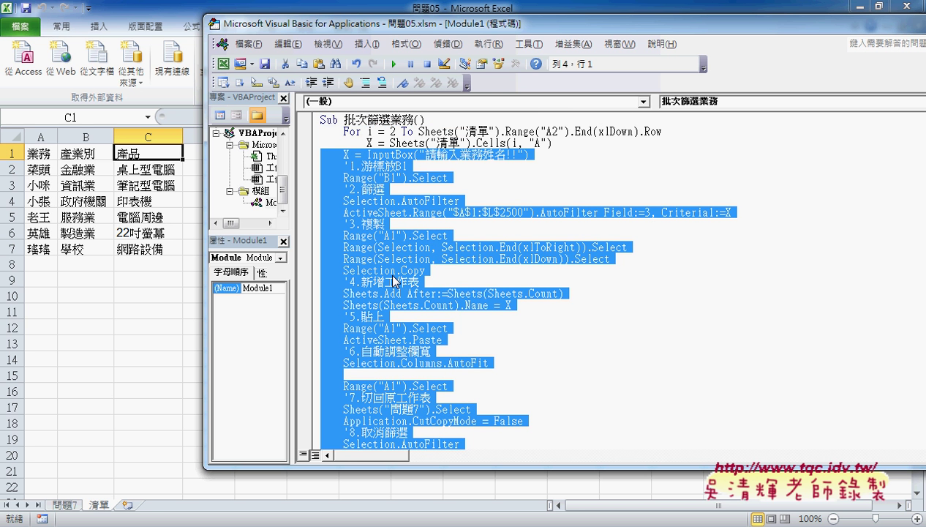
key("Tab")
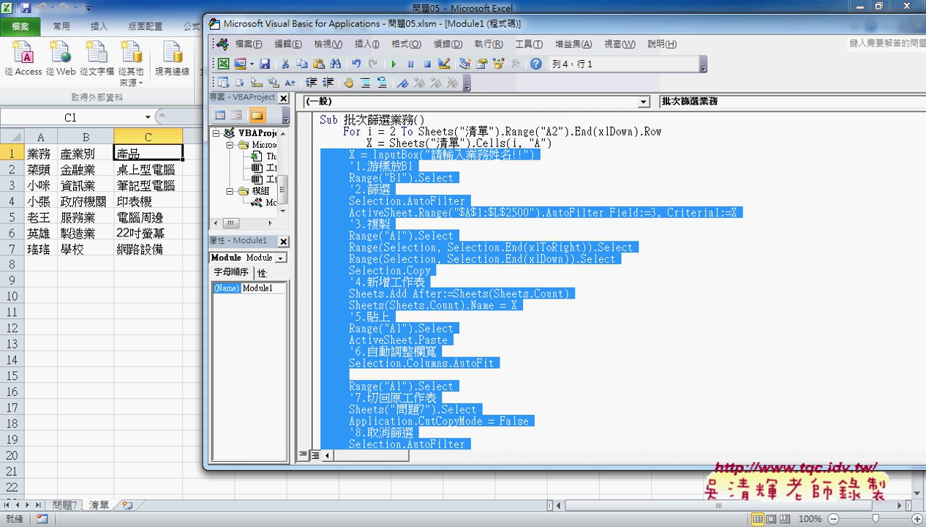
key("Tab")
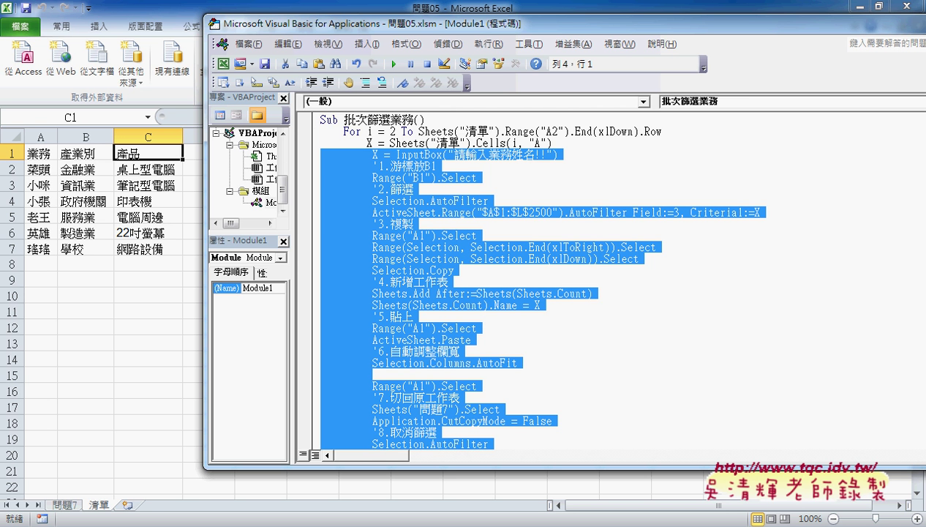
scroll(378, 369, "down", 2)
scroll(377, 370, "down", 1)
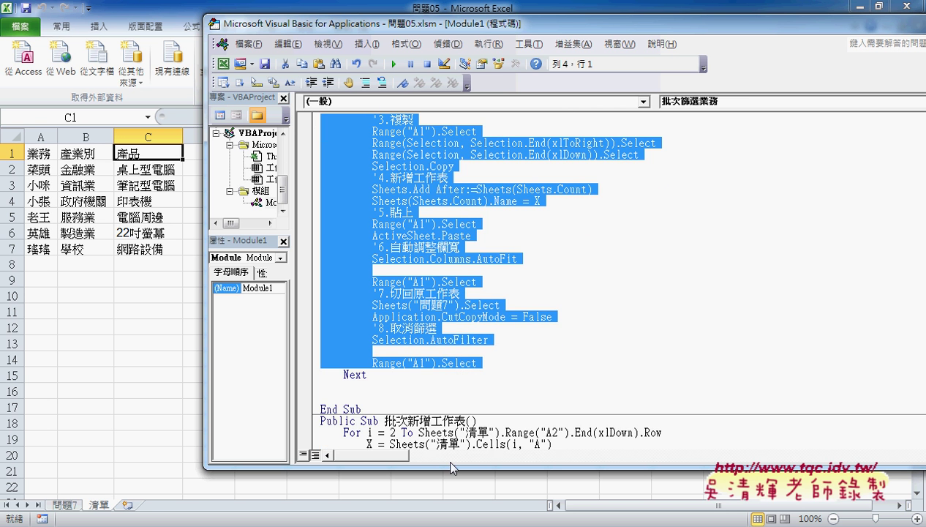
left_click_drag(451, 468, 438, 501)
left_click(438, 375)
- Comment out the X = InputBox line with an apostrophe
scroll(428, 331, "up", 2)
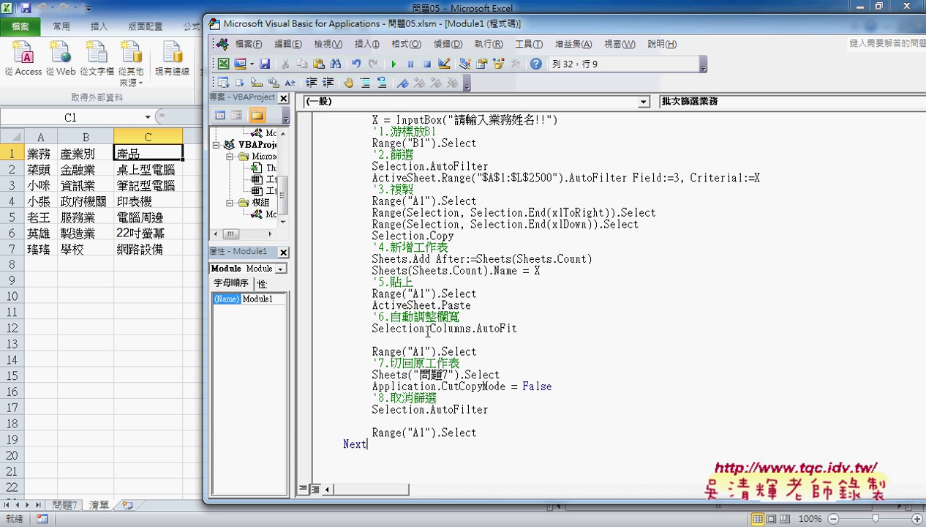
scroll(428, 330, "up", 1)
left_click(348, 131)
scroll(386, 321, "down", 1)
left_click(362, 438)
scroll(369, 427, "up", 1)
left_click(374, 155)
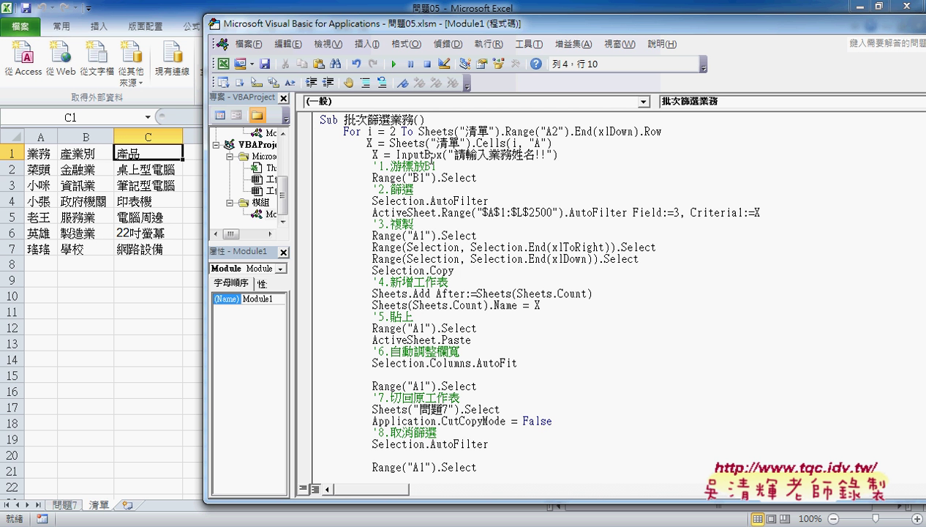
type("方")
type("'")
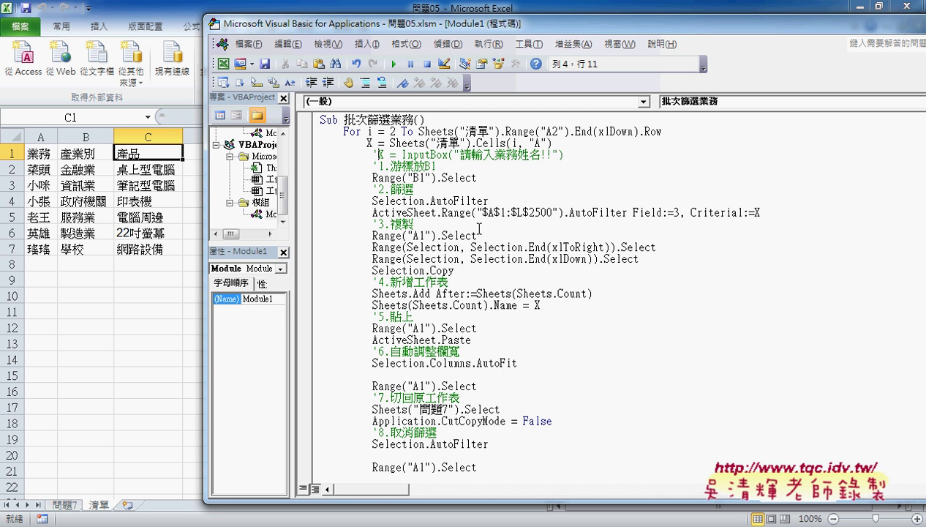
- Compare the disabled InputBox prompt with the Sheets("清單").Cells(i, "A") lookup, and enlarge the editor window
left_click_drag(563, 155, 382, 154)
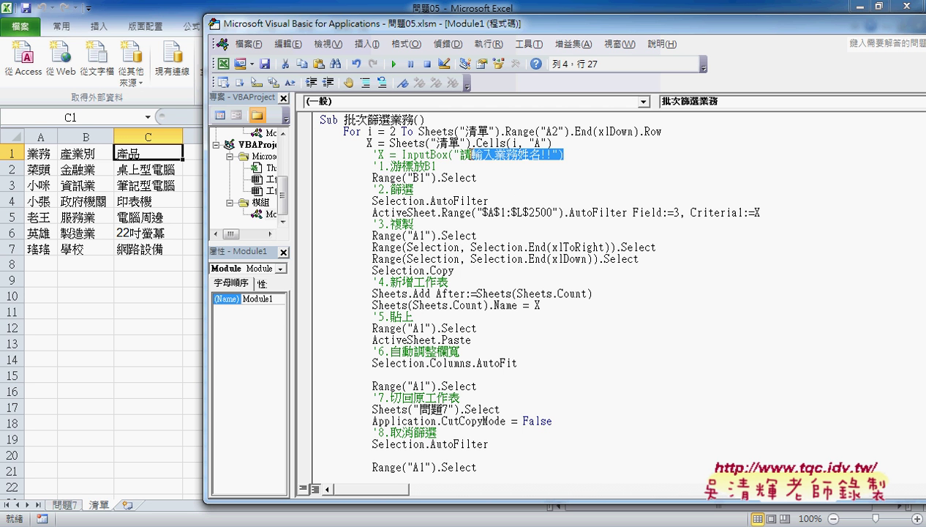
left_click(375, 154)
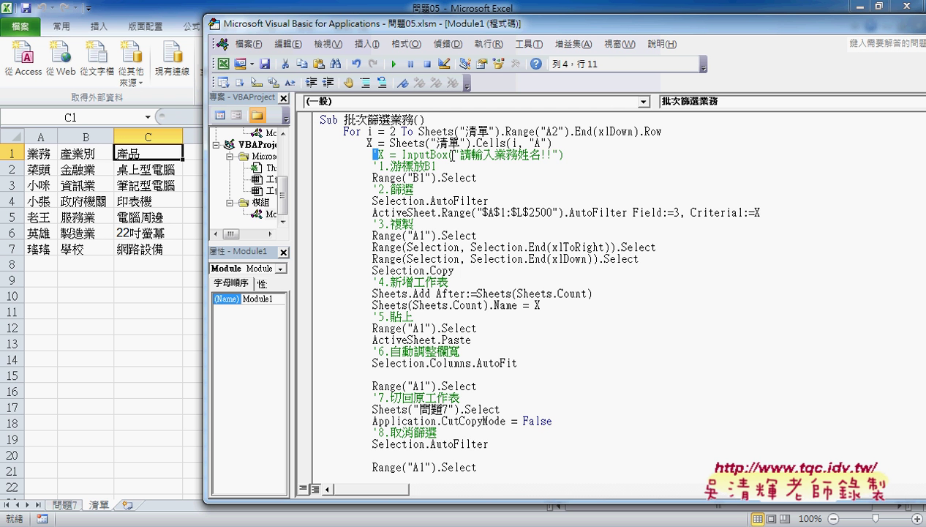
left_click(396, 143)
left_click_drag(399, 154, 567, 154)
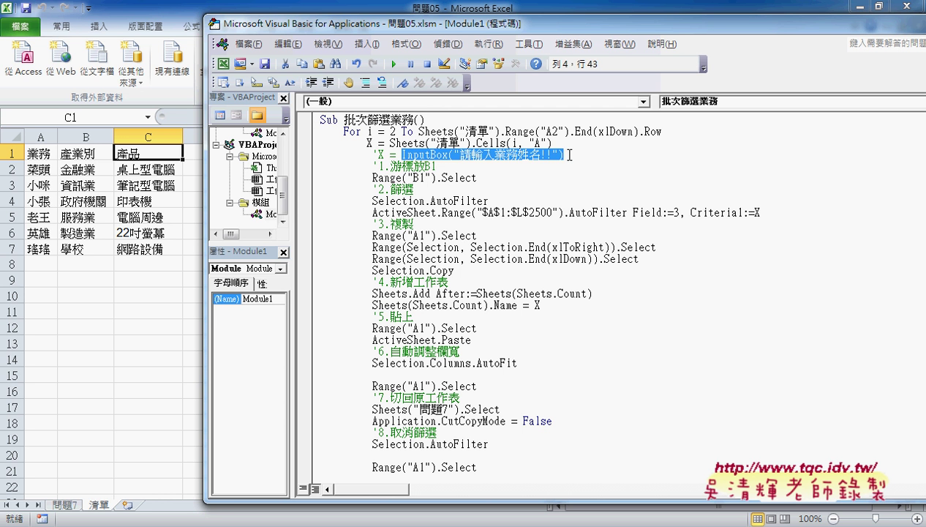
left_click_drag(385, 143, 552, 144)
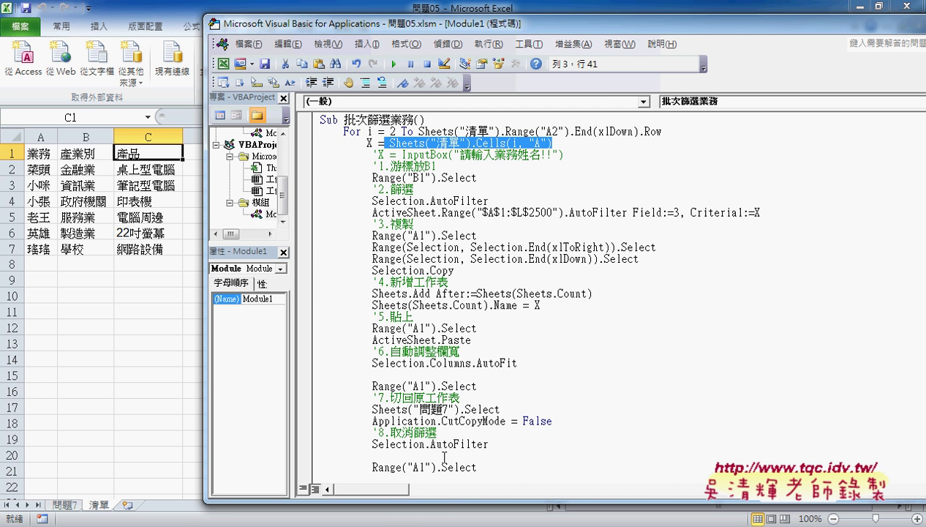
left_click_drag(440, 501, 442, 519)
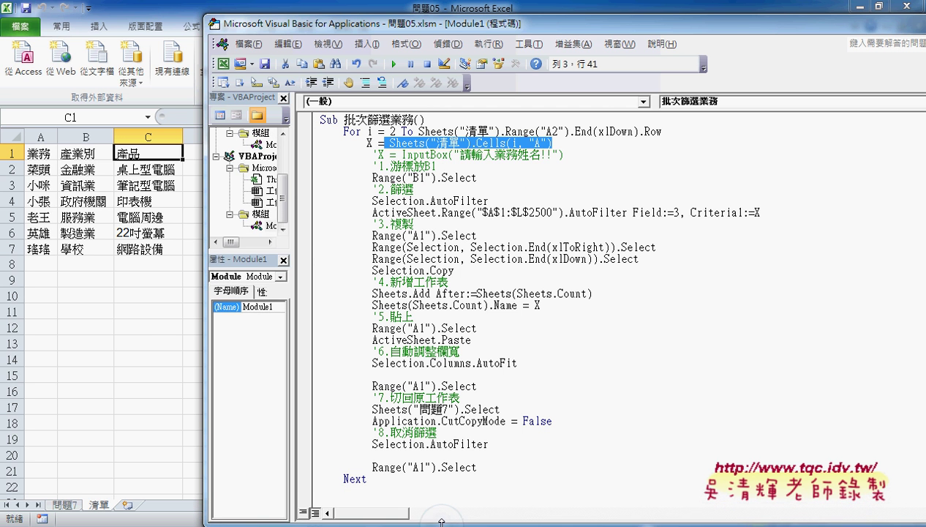
- Remove the blank line after Next and add an indented Sheets(1).Select line under Sub 批次篩選業務()
left_click(413, 469)
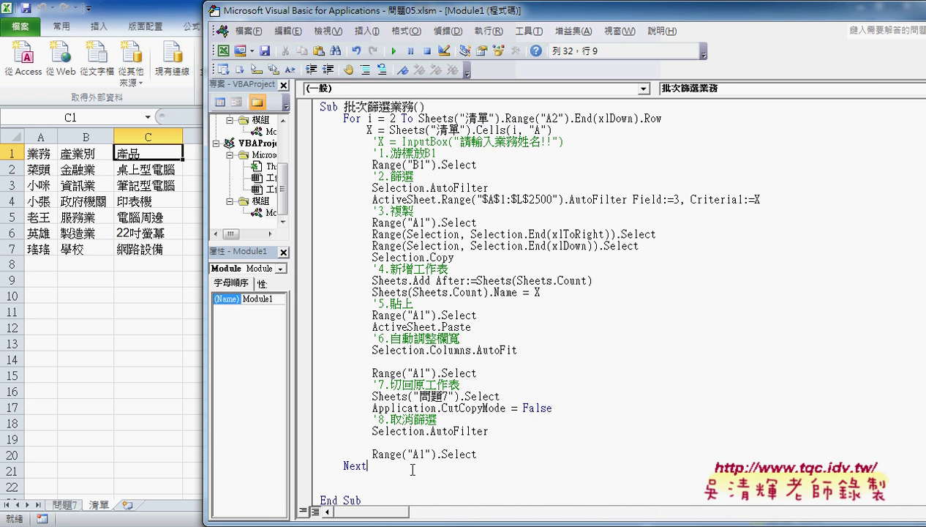
key("Delete")
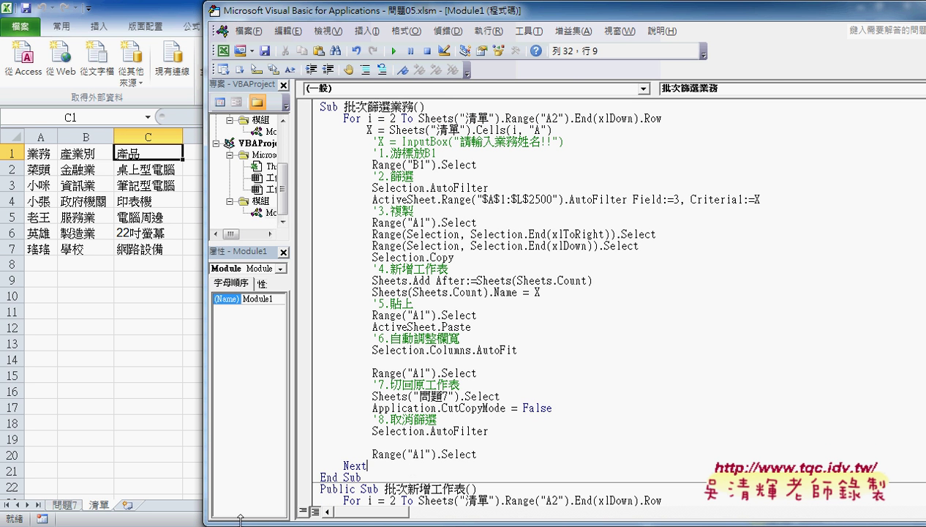
left_click(464, 105)
key("Return")
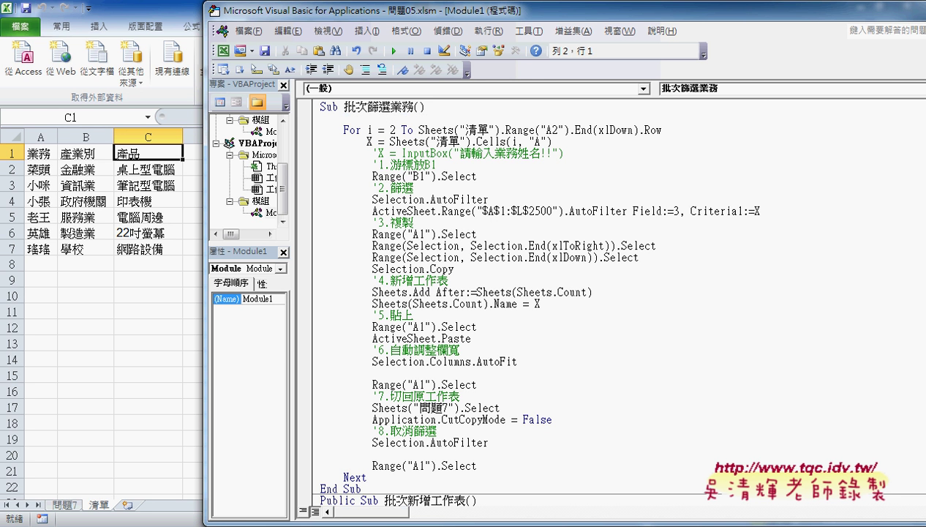
key("Tab")
type("s")
type("heets(")
type("1")
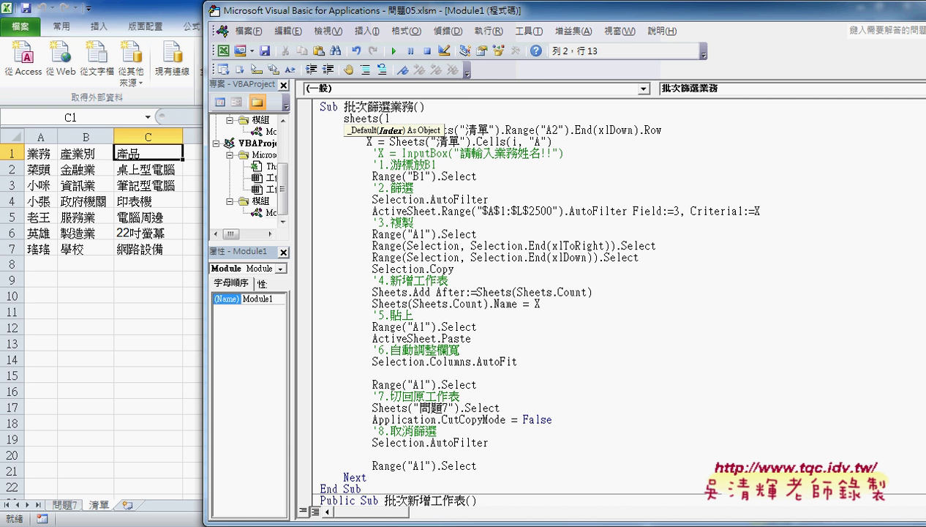
type(")")
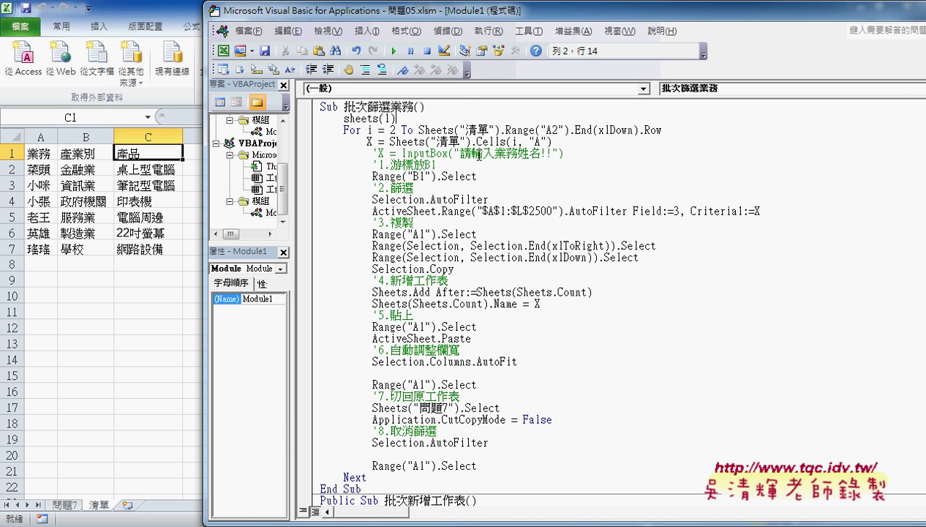
type(".s")
type("elect")
left_click(521, 286)
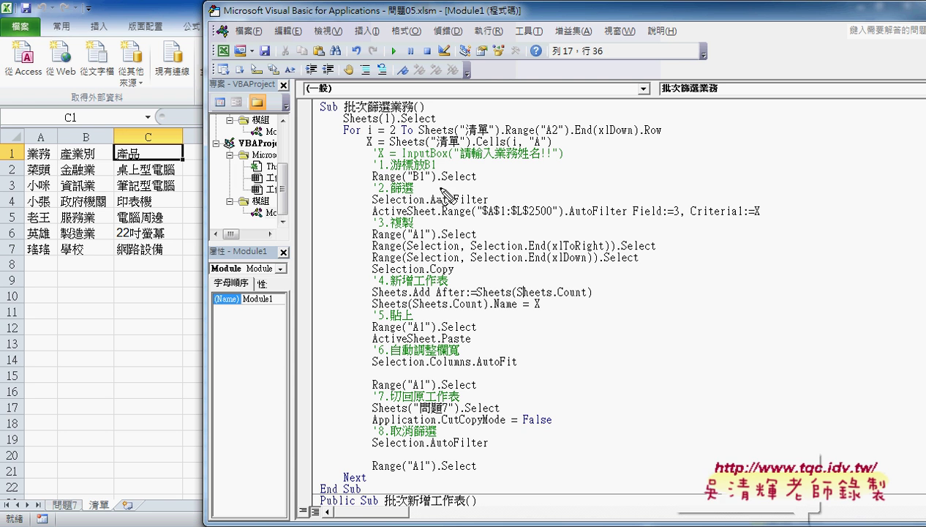
mouse_move(443, 125)
left_mouse_down()
mouse_move(426, 127)
mouse_move(440, 129)
left_mouse_up()
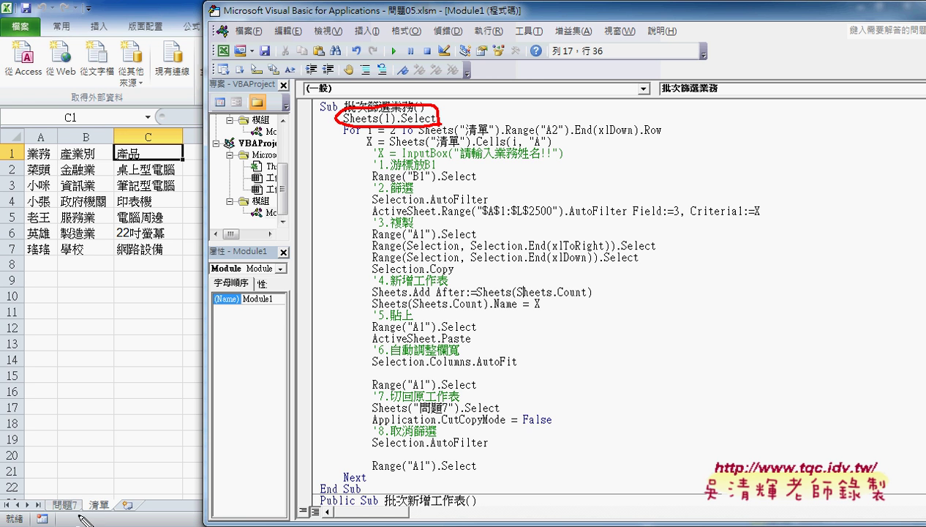
left_click_drag(76, 510, 80, 494)
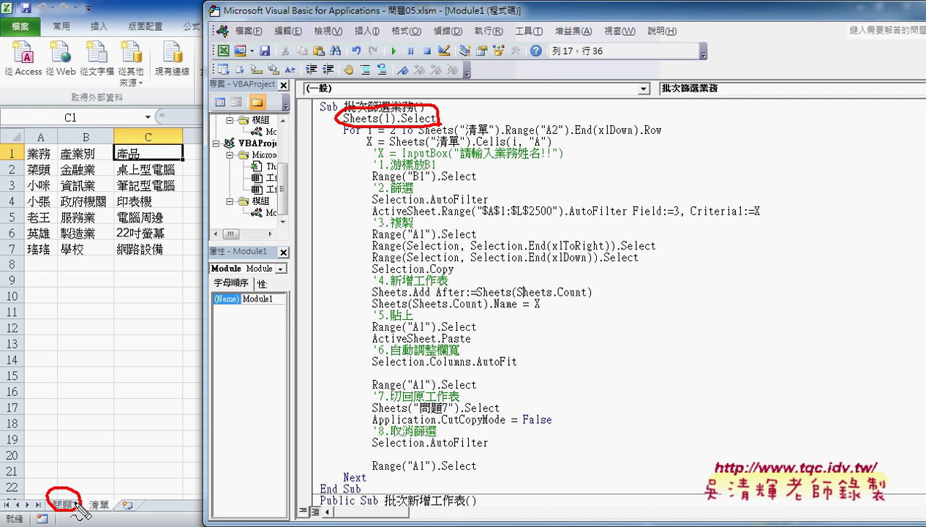
left_click_drag(119, 509, 115, 488)
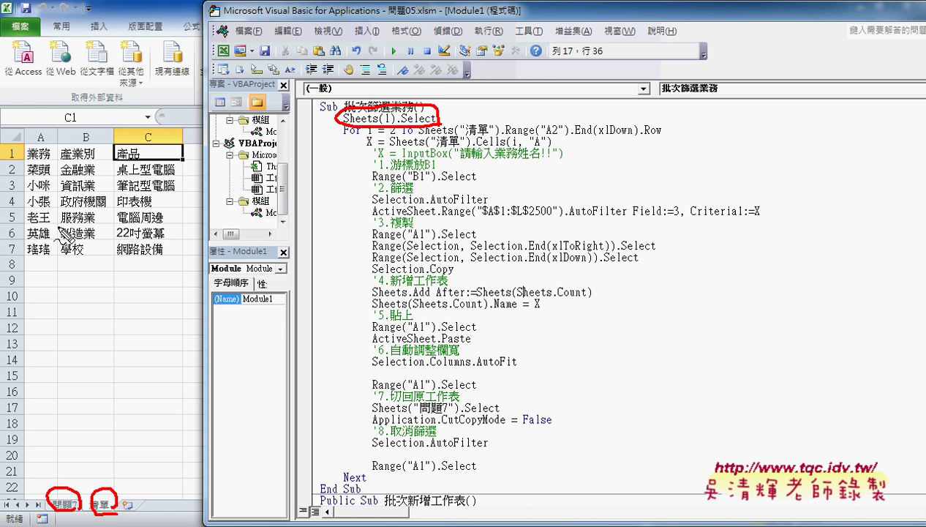
key("Escape")
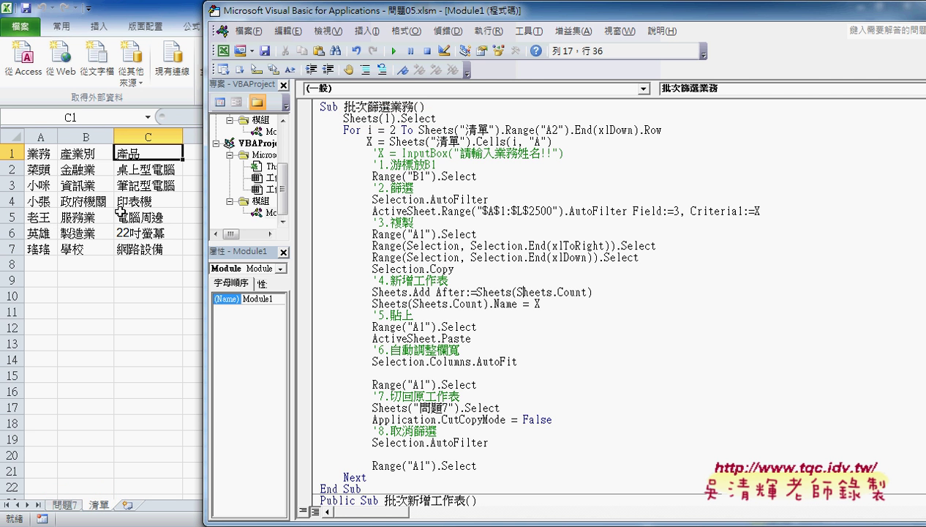
left_click(486, 246)
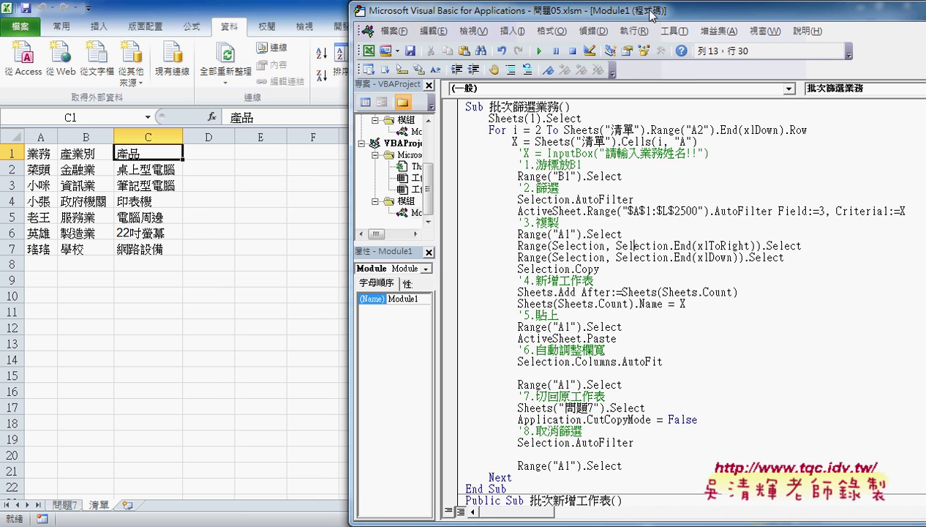
- Run 批次篩選業務 to create one filtered sheet per 清單 name
left_click_drag(503, 22, 661, 22)
left_click(553, 50)
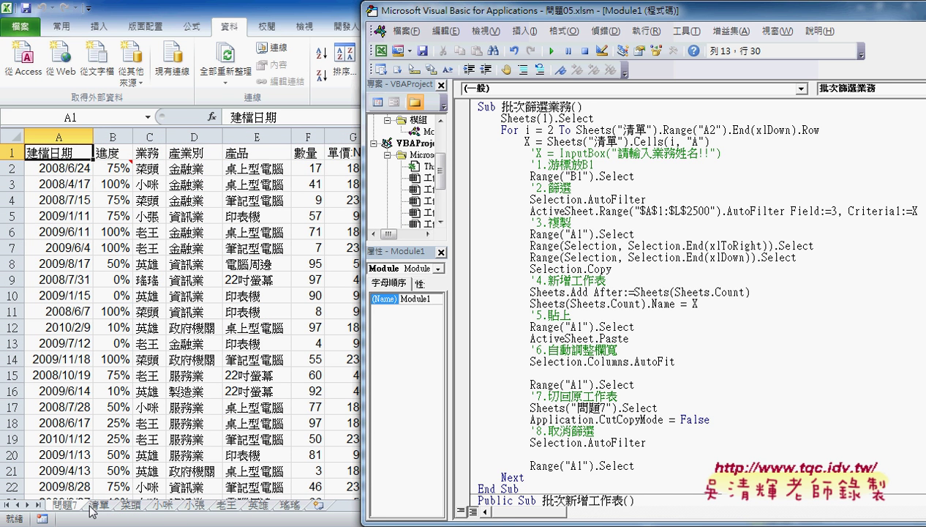
scroll(570, 316, "down", 3)
scroll(563, 362, "down", 3)
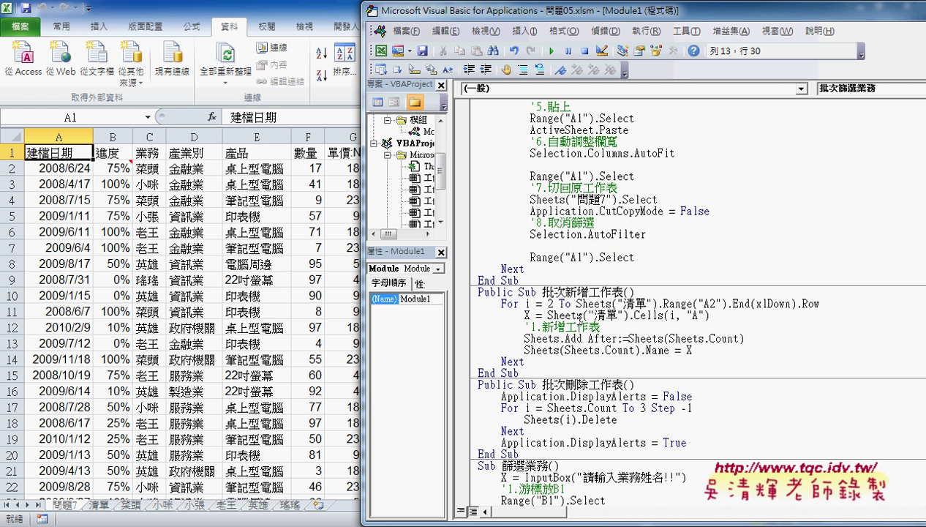
- Run 批次刪除工作表 to remove those sheets, leaving 問題7 and 清單
left_click(561, 407)
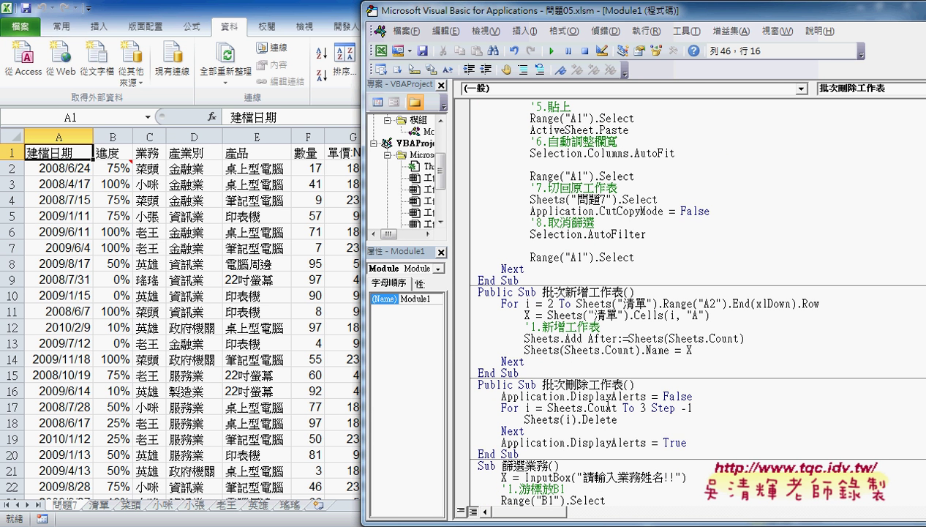
left_click(554, 51)
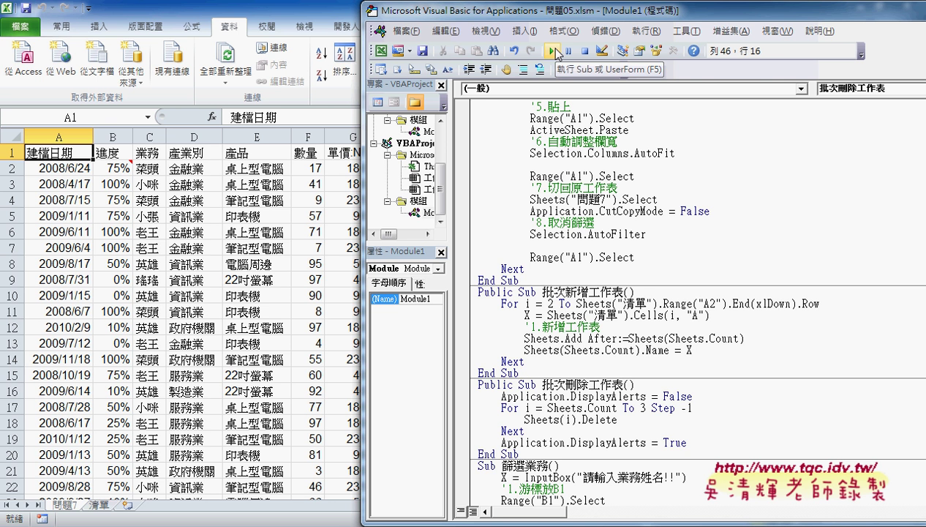
scroll(661, 249, "up", 6)
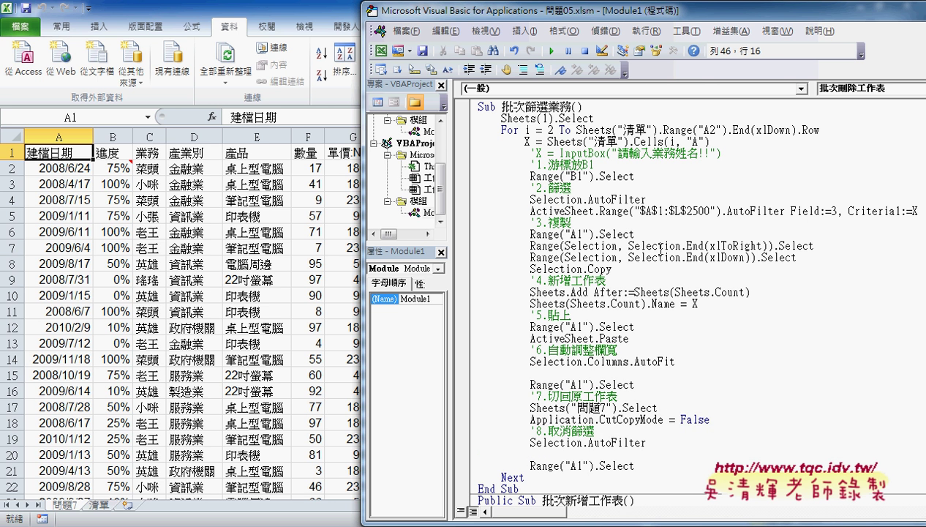
- Start a new 'call' line below Sheets(1).Select and scroll down to find the delete macro
left_click(623, 114)
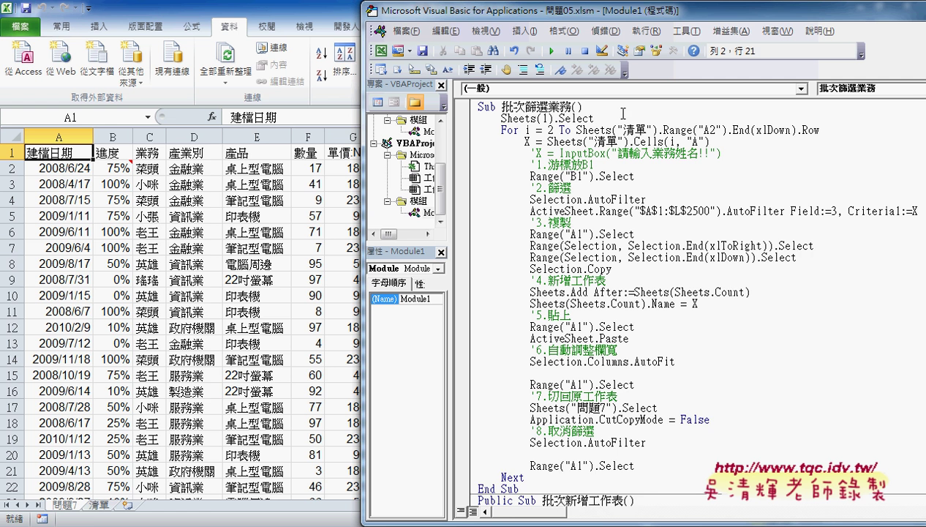
key("Return")
type("c")
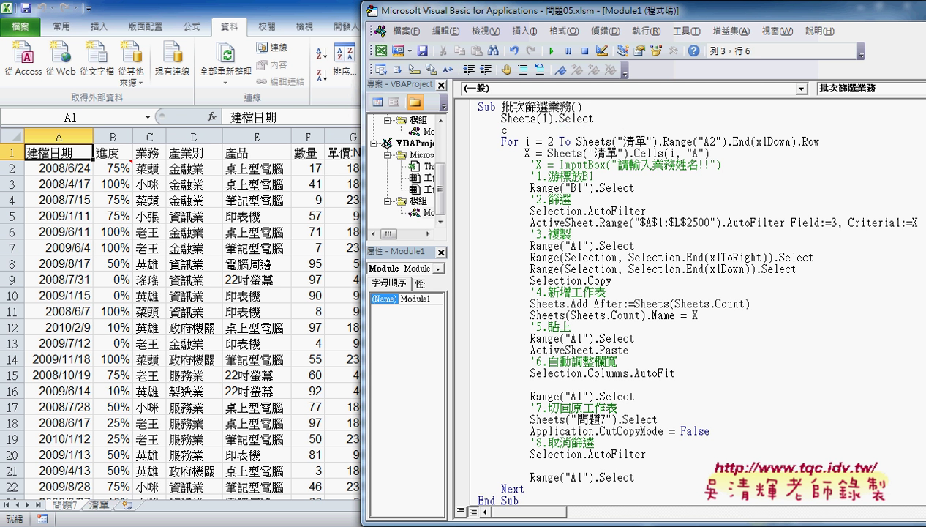
type("all")
scroll(636, 151, "down", 3)
scroll(642, 303, "down", 3)
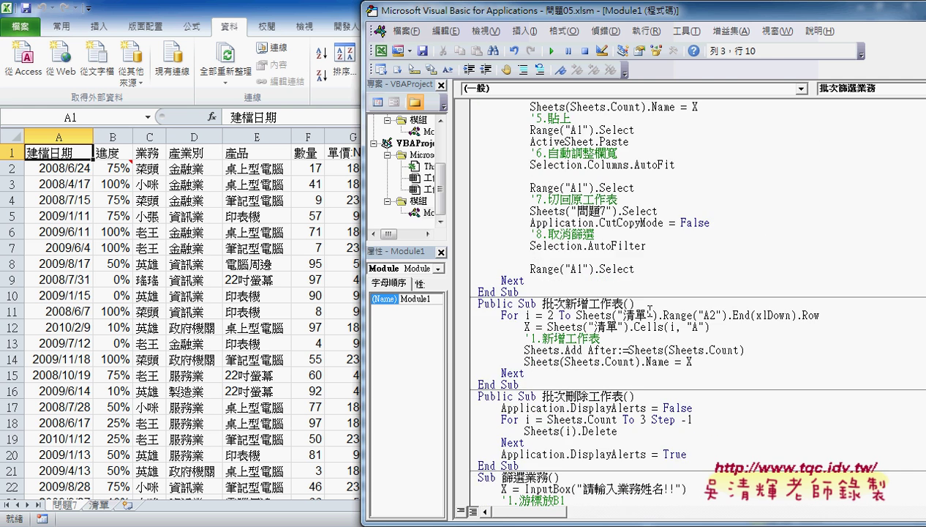
left_click(628, 393)
left_click(512, 326)
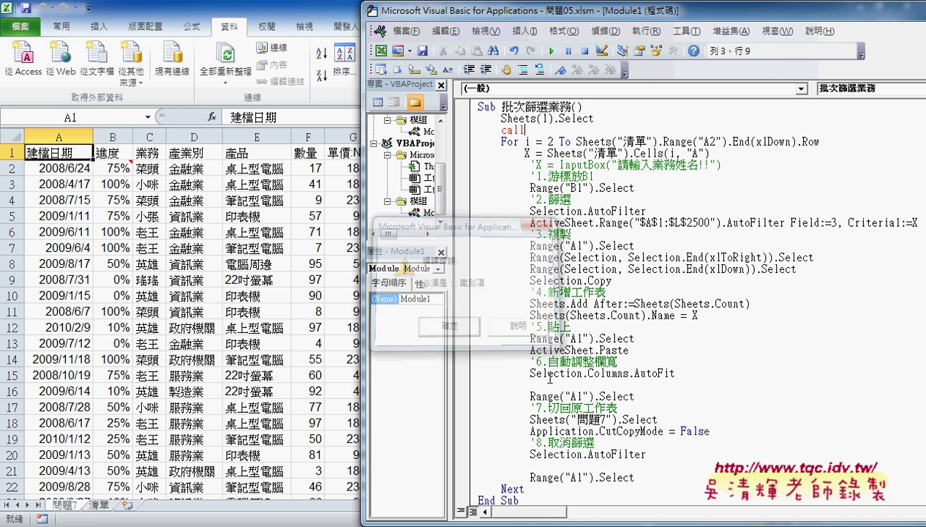
- Copy the name 批次刪除工作表 and paste it to finish 'Call 批次刪除工作表'
scroll(604, 378, "down", 6)
left_click_drag(542, 396, 624, 396)
key("ctrl+c")
scroll(624, 395, "up", 5)
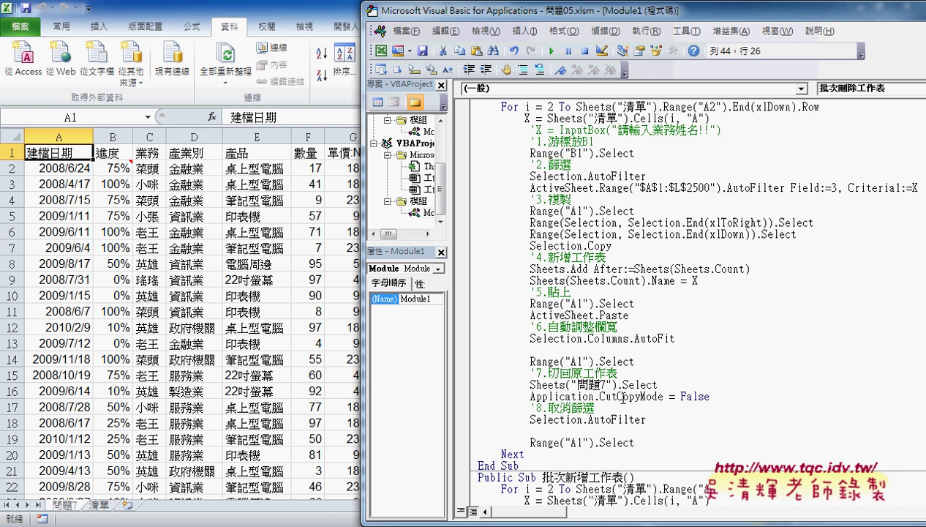
scroll(624, 396, "up", 1)
left_click(576, 129)
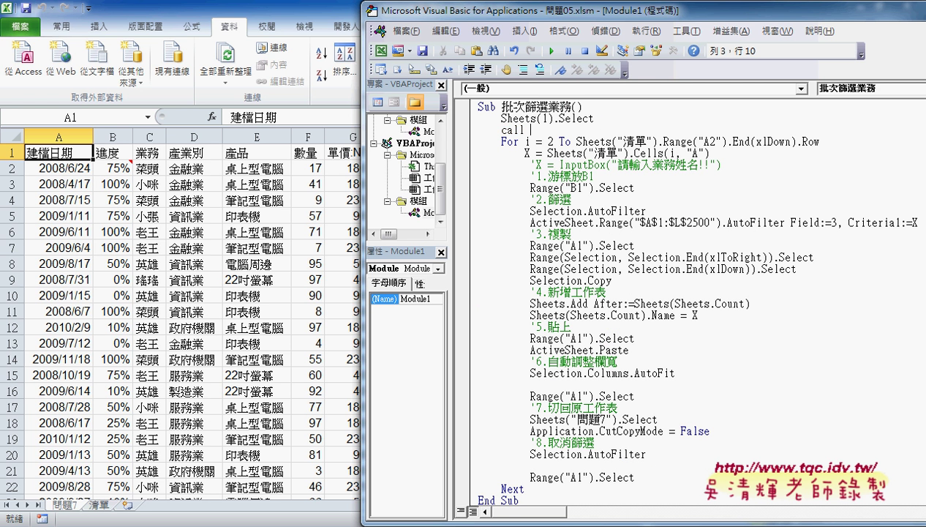
key("ctrl+v")
left_click(636, 276)
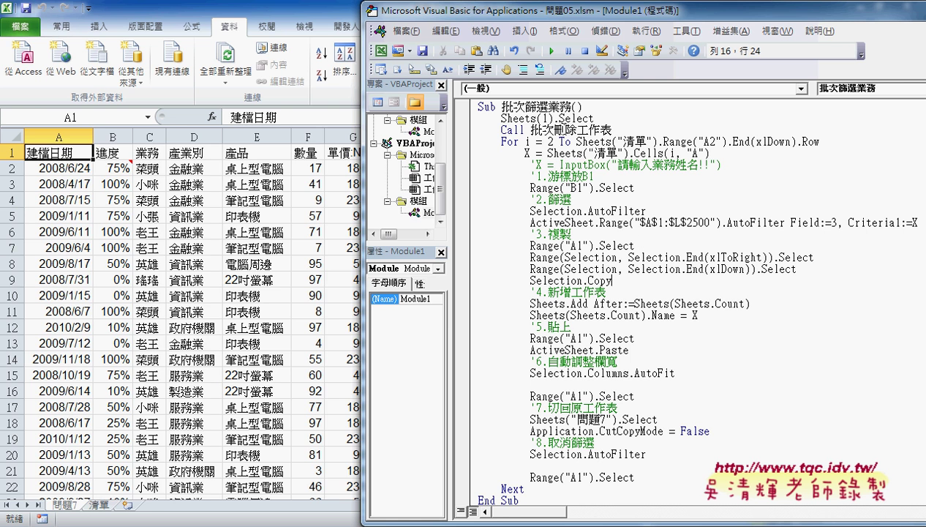
- Run the updated macro twice, then set a breakpoint on the Call line and run to it
left_click(550, 51)
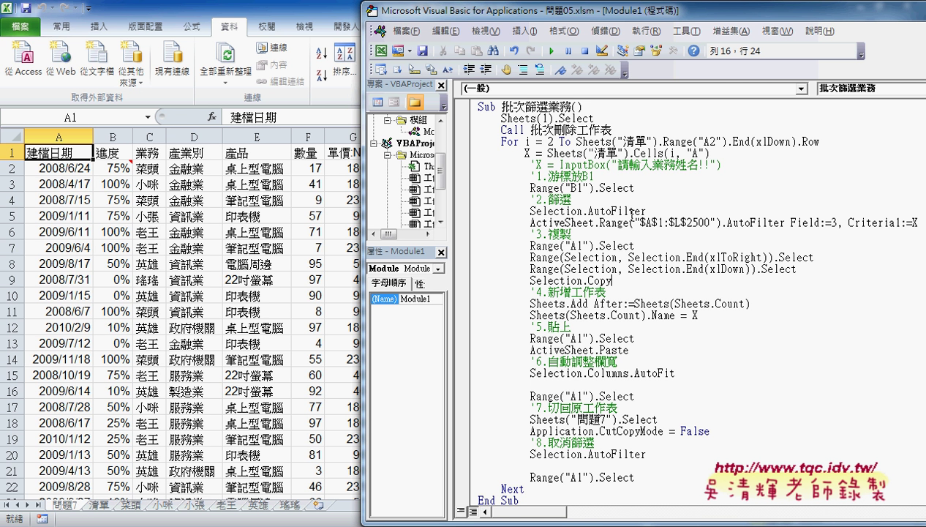
left_click(548, 50)
left_click(463, 131)
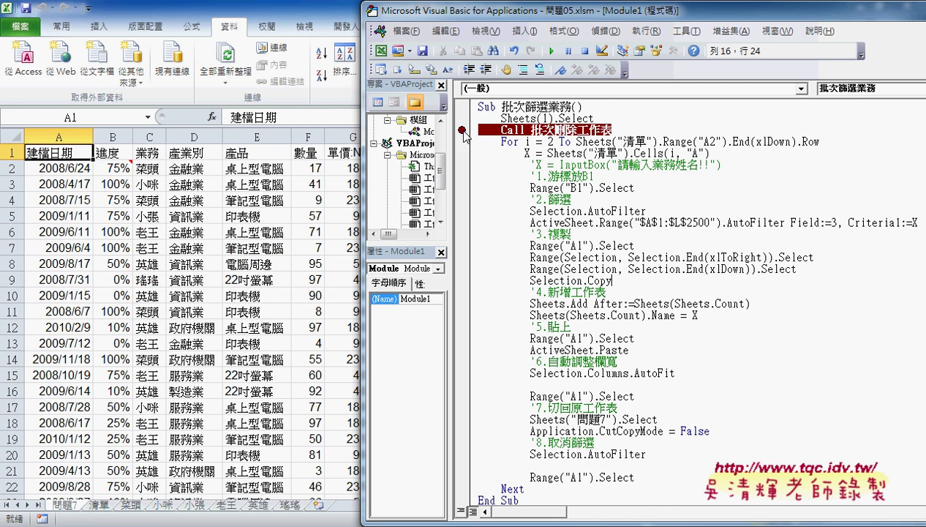
left_click(551, 50)
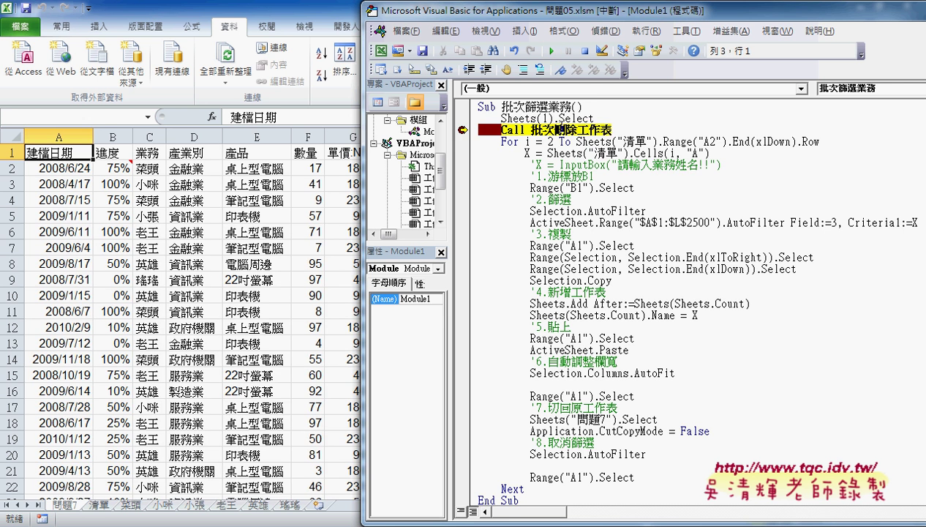
- Step through the sheet deletion with F8, resume with F5, and remove the breakpoint
key("F8")
key("F8")
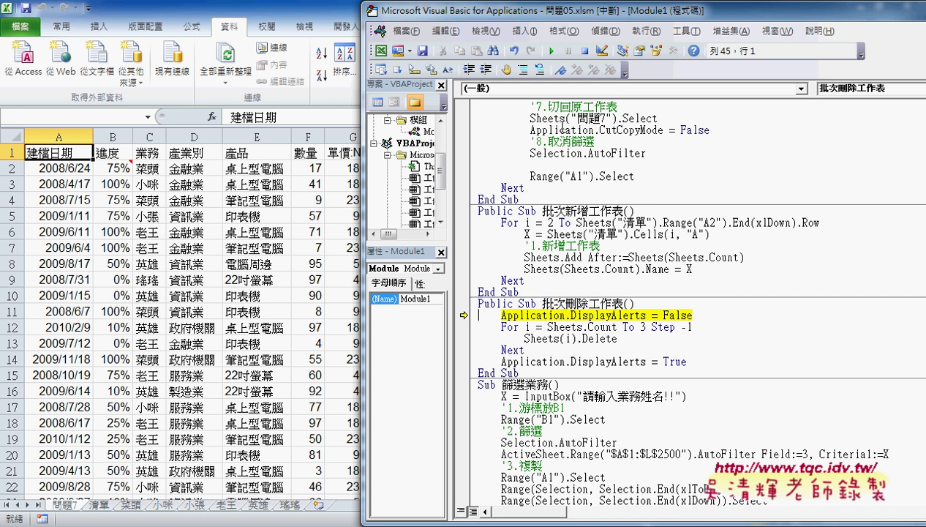
key("F8")
key("F8")
key("F8")
key("F8")
key("F8")
key("F8")
key("F8")
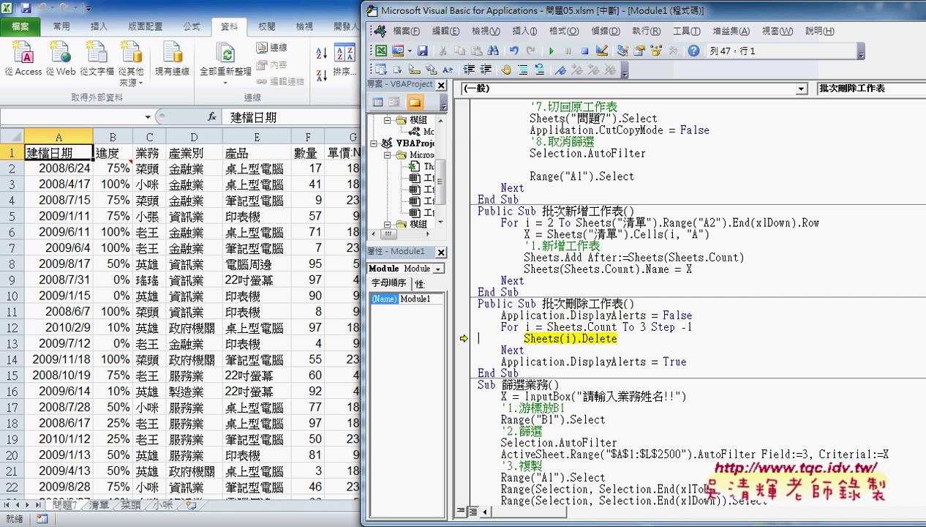
key("F8")
key("F8")
key("F8")
key("F8")
key("F8")
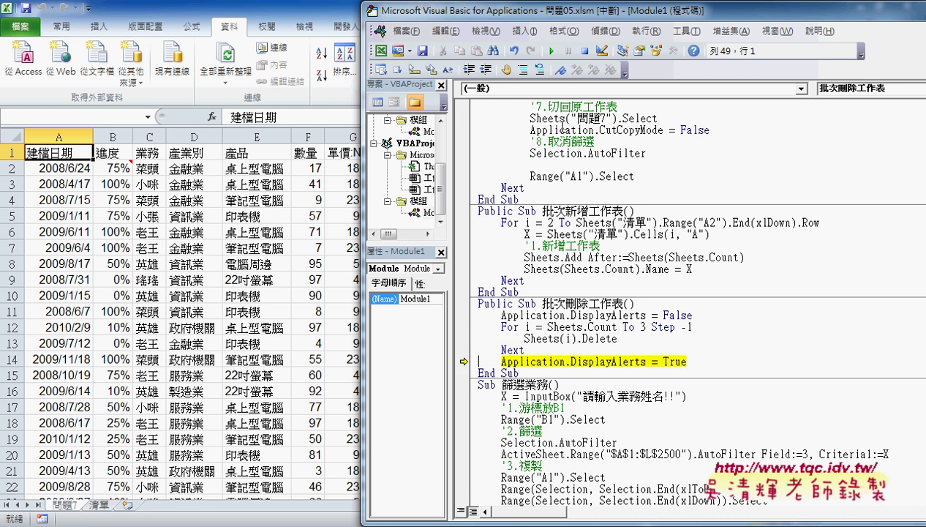
key("F8")
key("F8")
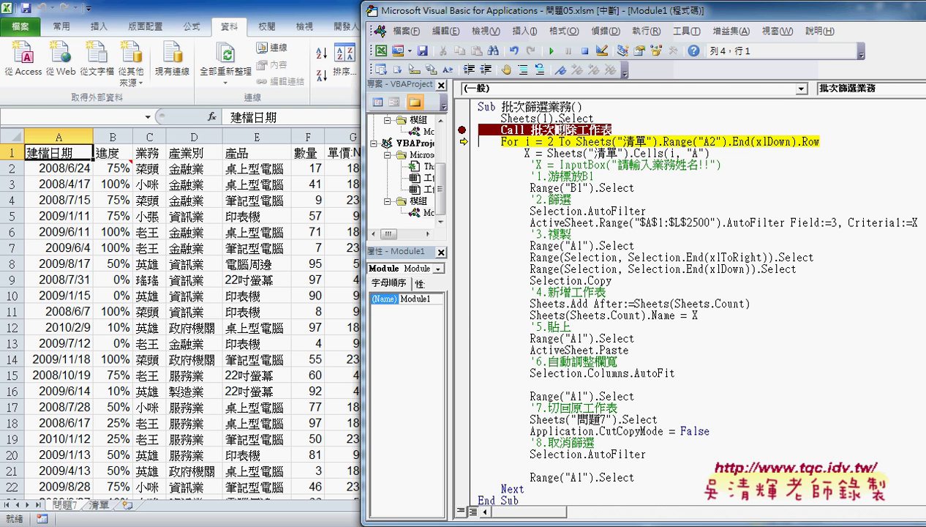
key("F5")
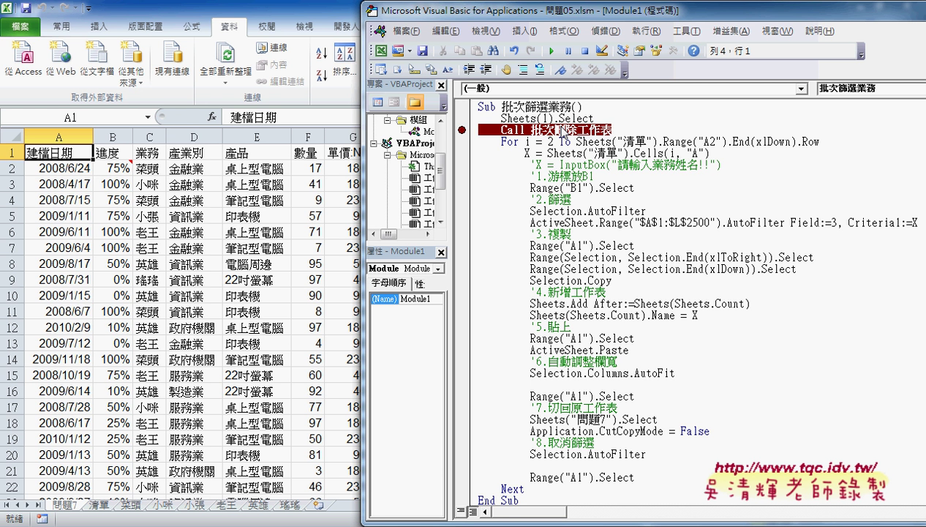
left_click(464, 132)
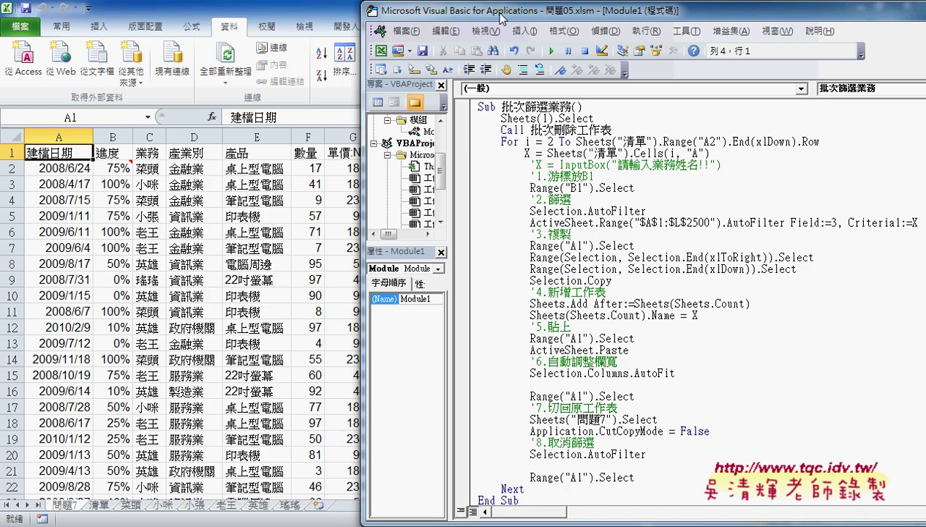
- Widen the code editor and select the Sub 篩選業務() heading line
left_click_drag(500, 12, 295, 14)
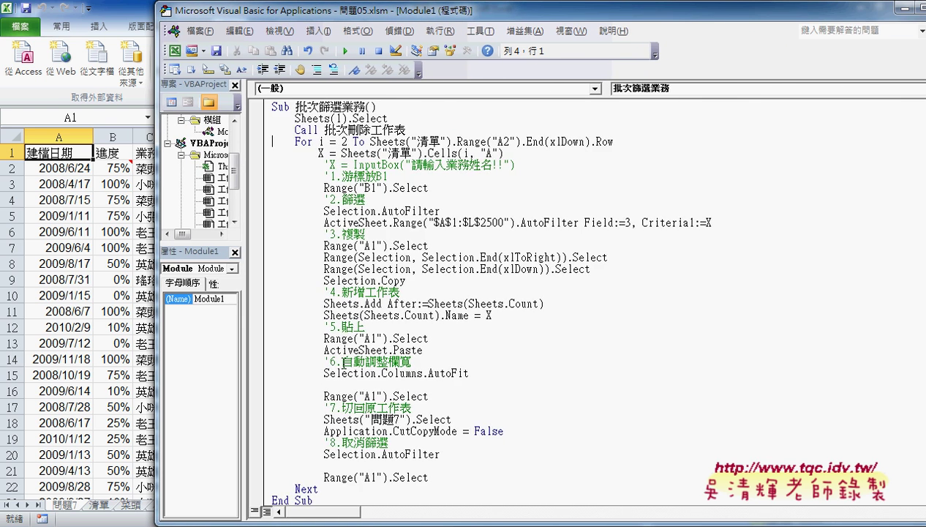
scroll(341, 366, "down", 2)
scroll(341, 366, "down", 2)
scroll(341, 366, "down", 3)
scroll(345, 372, "down", 3)
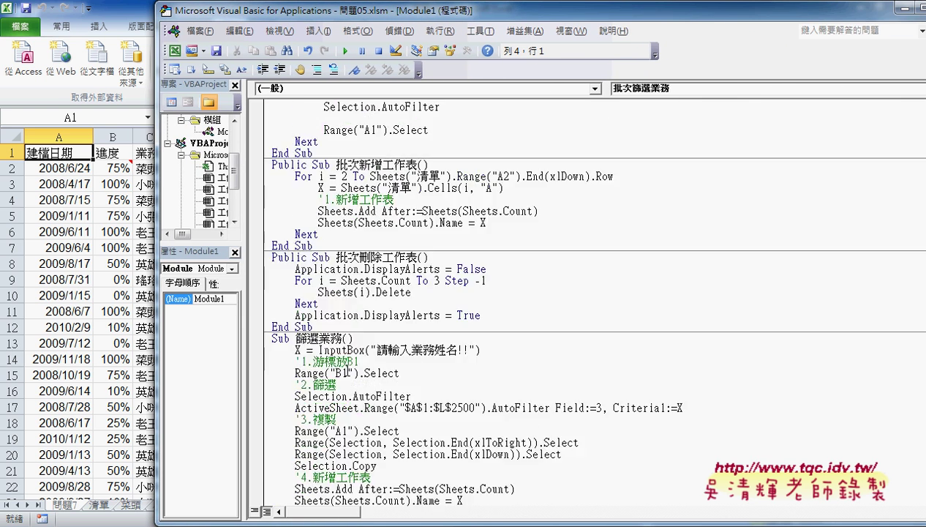
scroll(346, 371, "down", 2)
left_click(264, 270)
left_click_drag(265, 274, 264, 303)
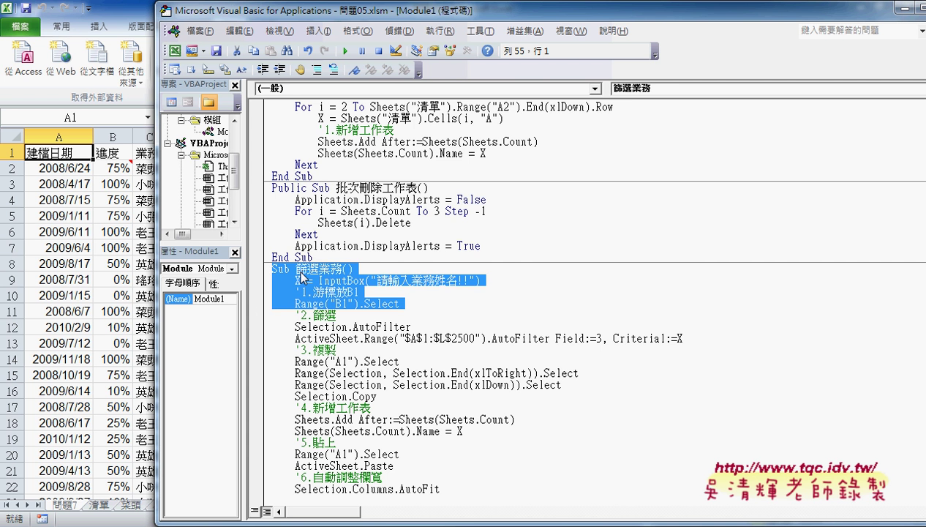
left_click(260, 272)
- Scroll so 批次篩選業務 shows in full, from its Sub line to End Sub
scroll(262, 341, "down", 1)
scroll(260, 349, "down", 2)
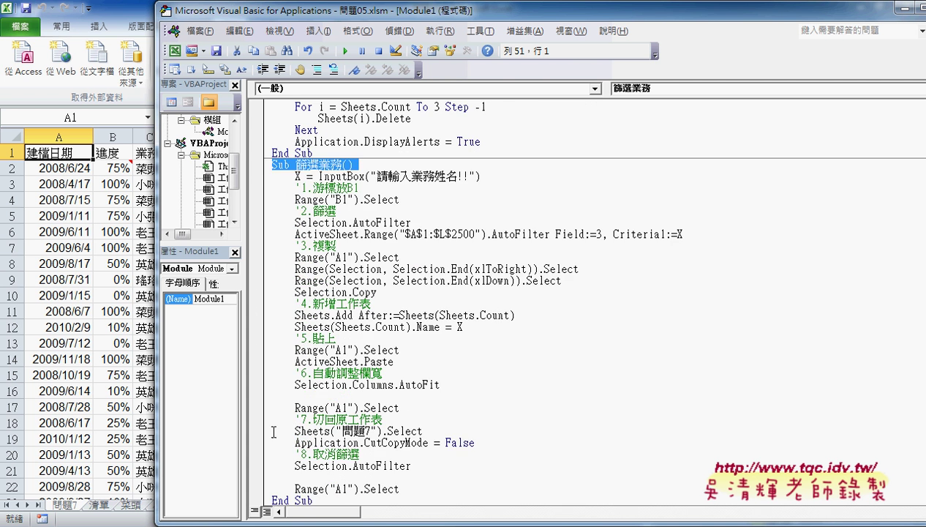
scroll(281, 479, "up", 4)
scroll(278, 477, "up", 4)
scroll(274, 474, "up", 6)
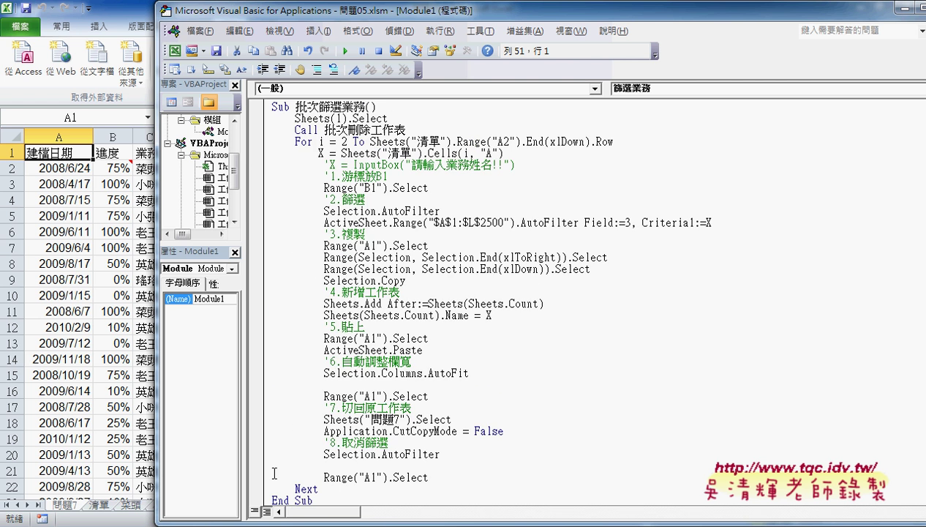
scroll(275, 474, "down", 2)
scroll(275, 473, "down", 1)
scroll(277, 468, "down", 1)
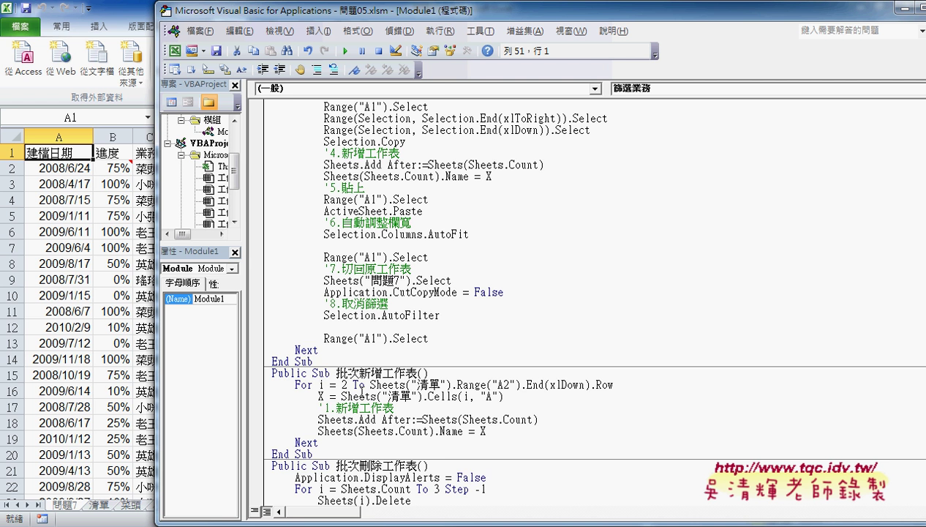
scroll(278, 213, "up", 2)
scroll(292, 190, "up", 2)
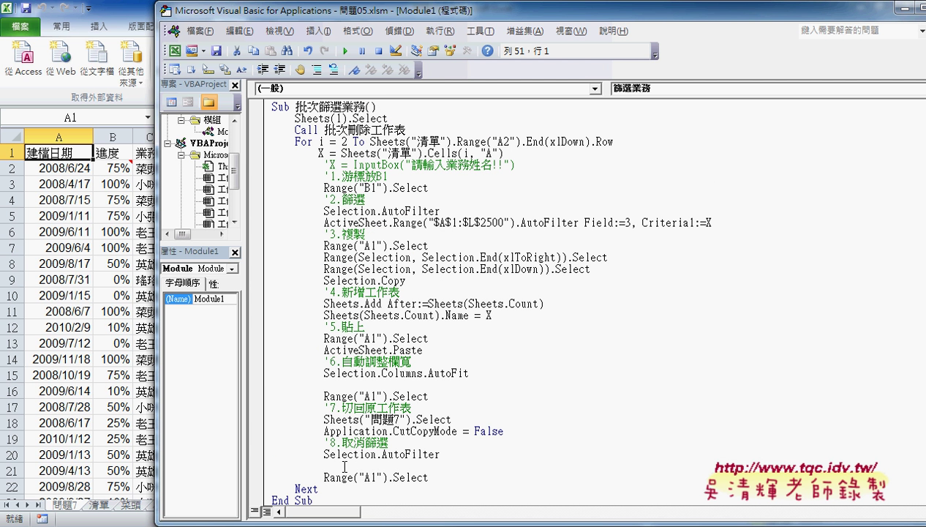
left_click_drag(294, 141, 619, 142)
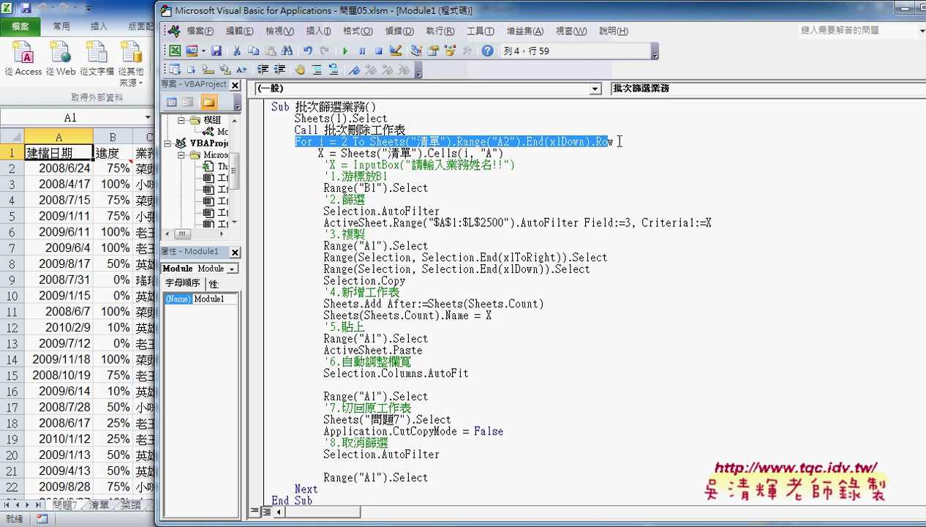
left_click_drag(322, 488, 267, 487)
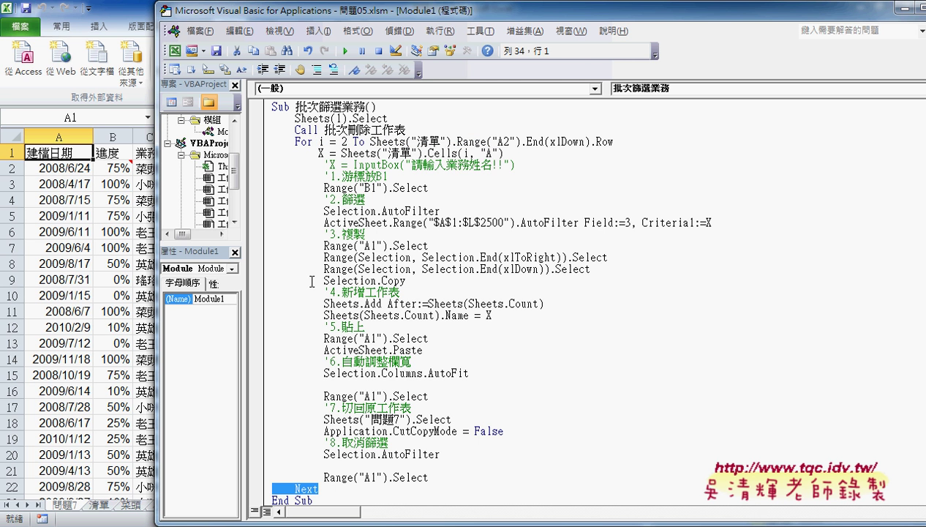
left_click_drag(318, 152, 510, 152)
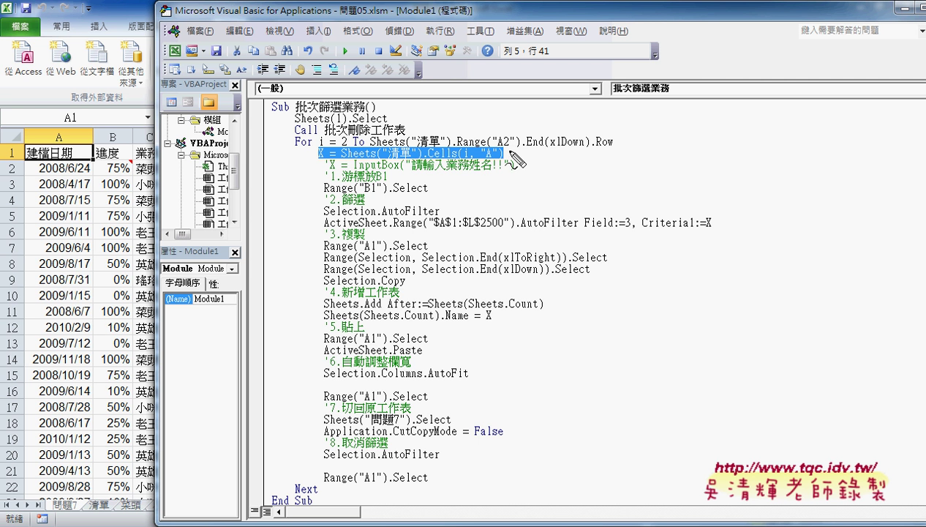
mouse_move(512, 158)
left_mouse_down()
mouse_move(289, 150)
mouse_move(289, 488)
left_mouse_up()
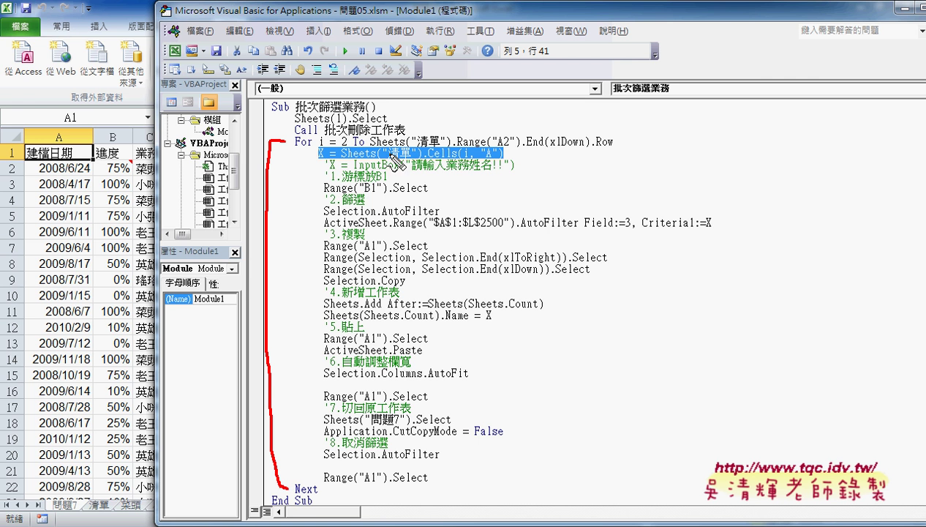
mouse_move(325, 145)
left_mouse_down()
mouse_move(326, 162)
mouse_move(516, 169)
left_mouse_up()
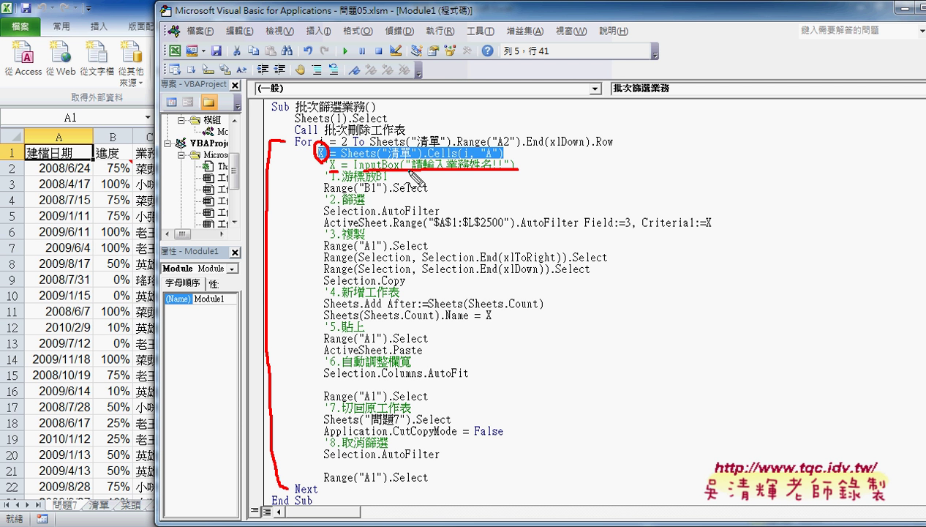
left_click_drag(390, 128, 296, 126)
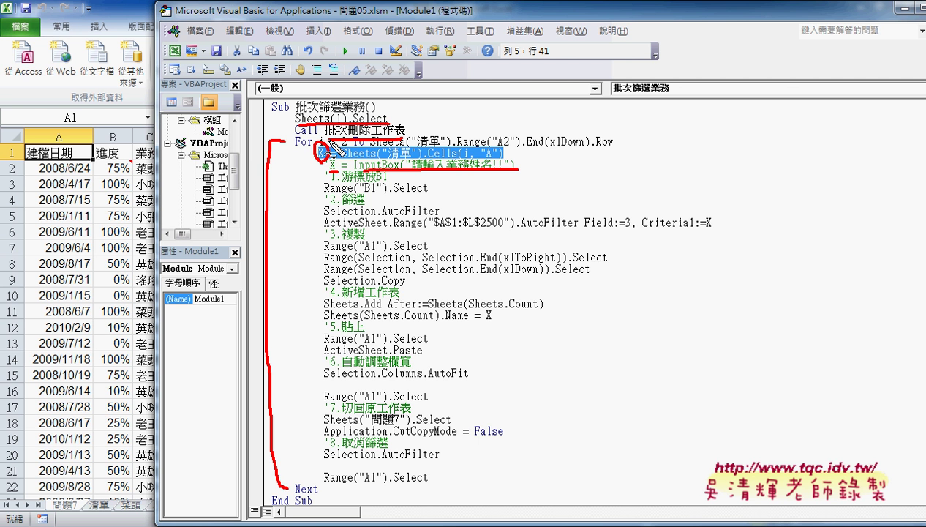
key("Escape")
- Run 批次篩選業務 twice, moving the editor aside to show the new salesperson sheet tabs
left_click(407, 141)
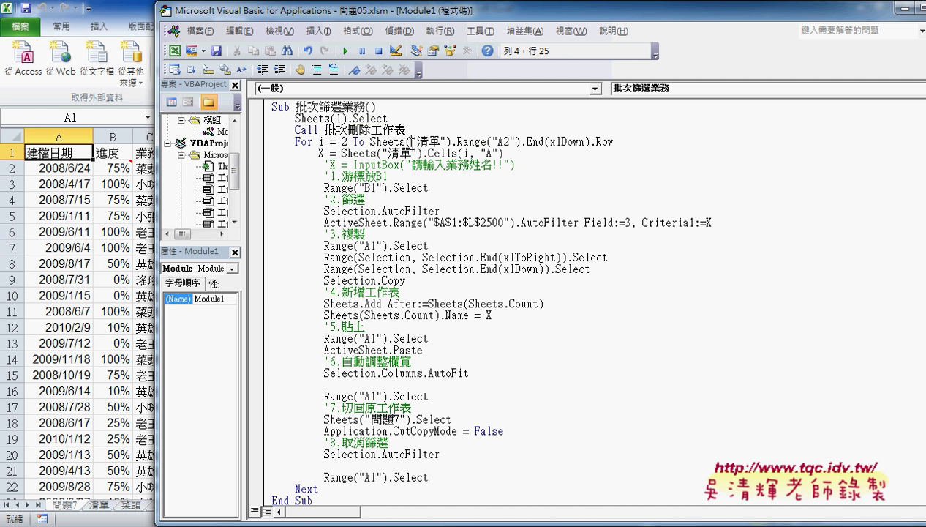
left_click(345, 50)
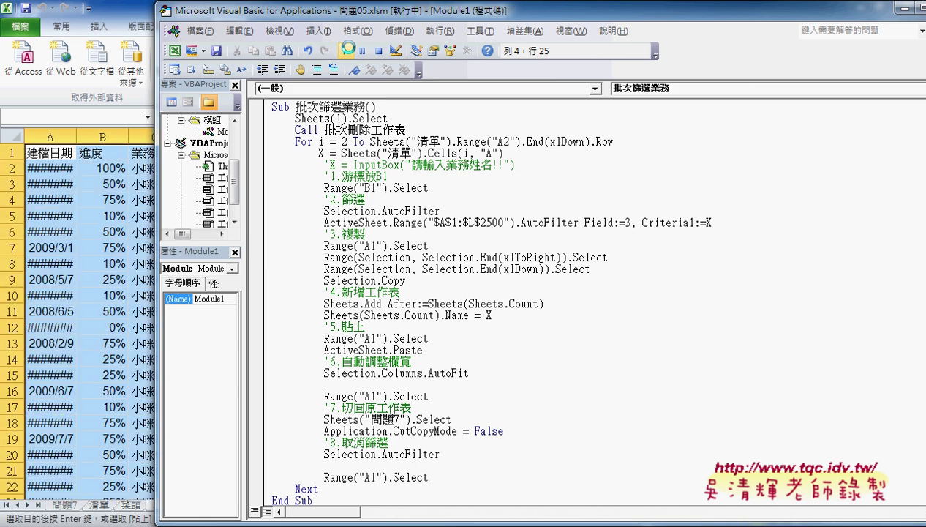
left_click_drag(357, 21, 503, 21)
left_click(490, 51)
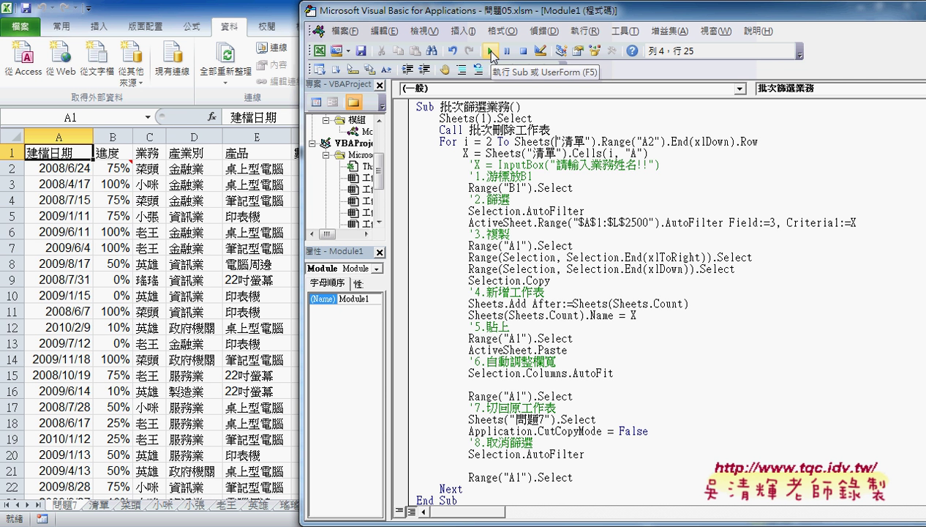
- Insert an indented Application.ScreenUpdating = False line right after the Sub line
left_click(547, 107)
key("Return")
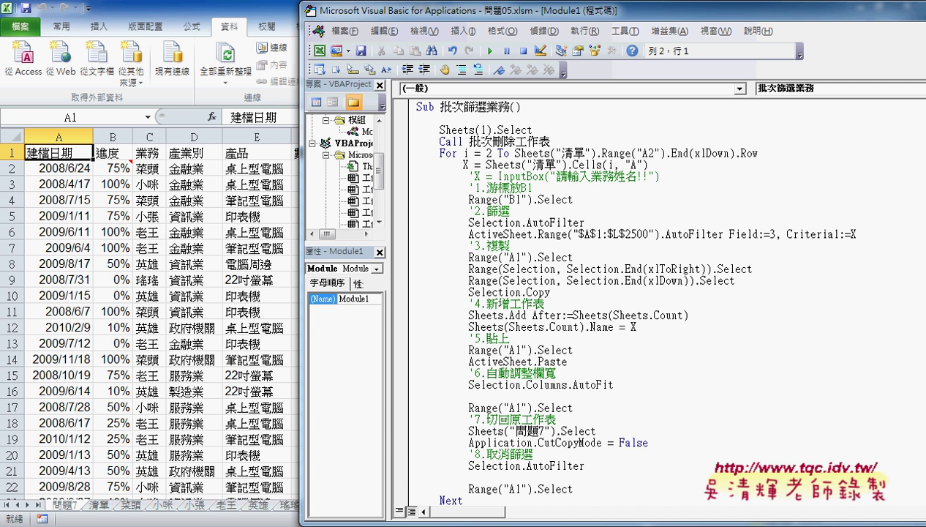
key("Tab")
type("a")
type("ppl")
type("ication")
type(".s")
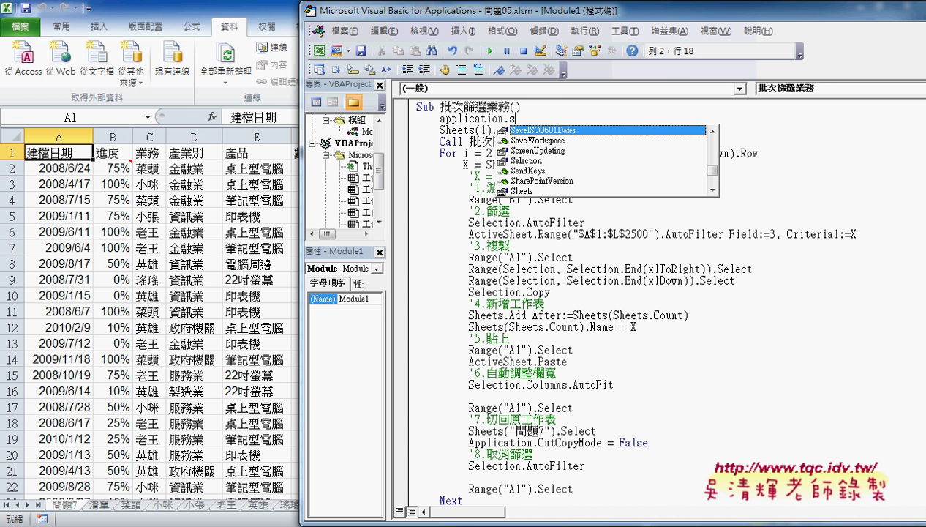
key("Down")
key("Down")
key("Tab")
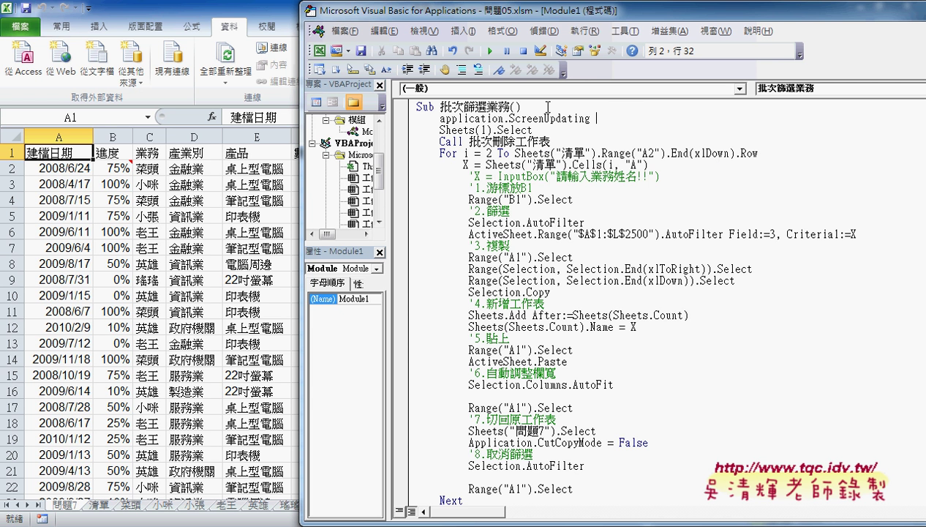
type("=f")
key("Tab")
- Copy that statement to a new line after Next and change it to =True
left_click_drag(598, 120, 439, 119)
key("ctrl+c")
scroll(581, 237, "down", 2)
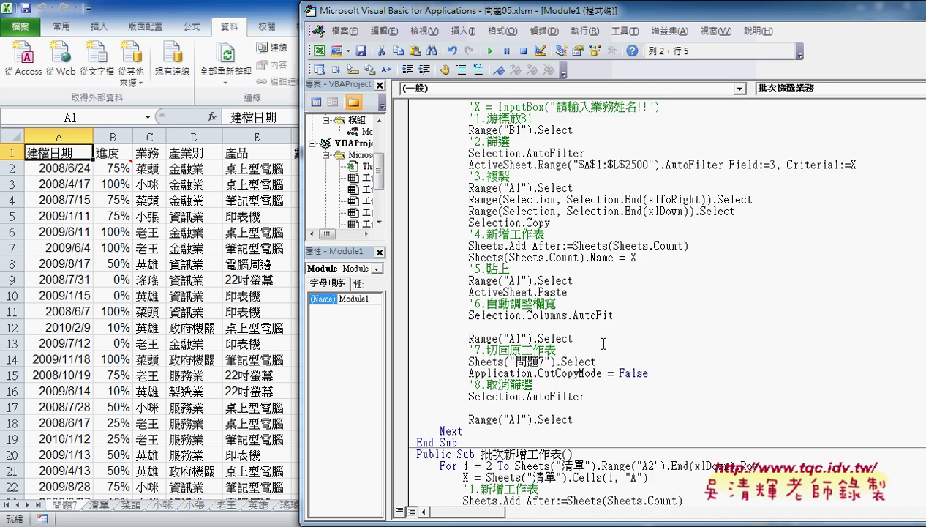
scroll(593, 358, "down", 1)
left_click(494, 395)
key("Return")
key("ctrl+v")
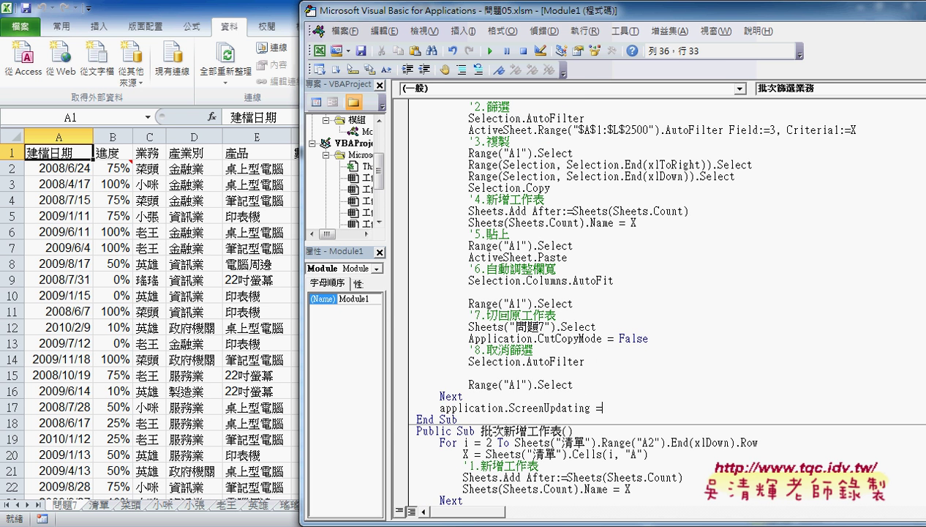
type("=True")
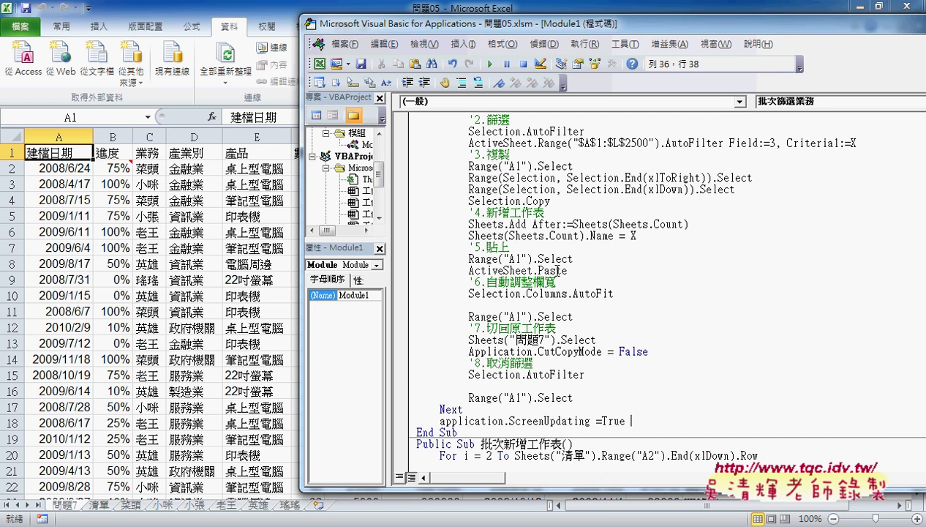
- Rerun the updated 批次篩選業務 macro three times with the editor moved aside
left_click(554, 235)
scroll(546, 172, "up", 3)
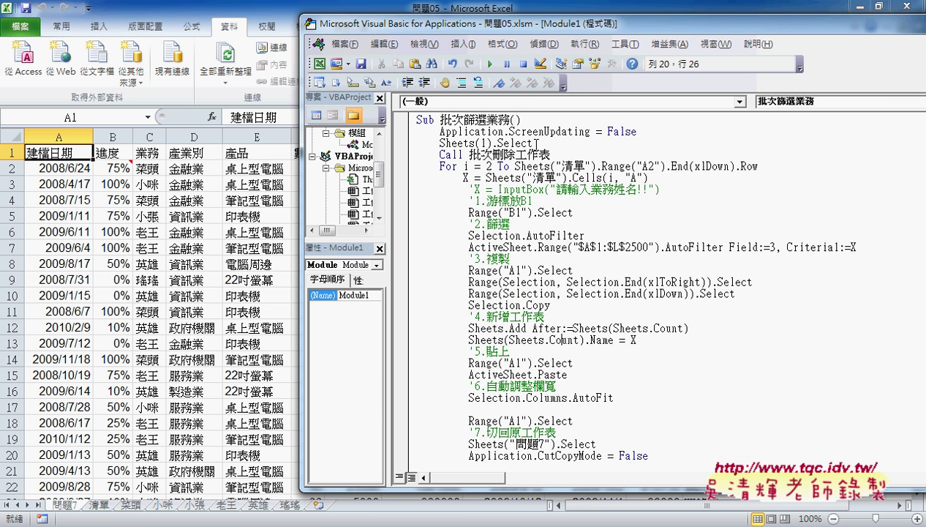
left_click(490, 64)
left_click_drag(381, 8, 538, 20)
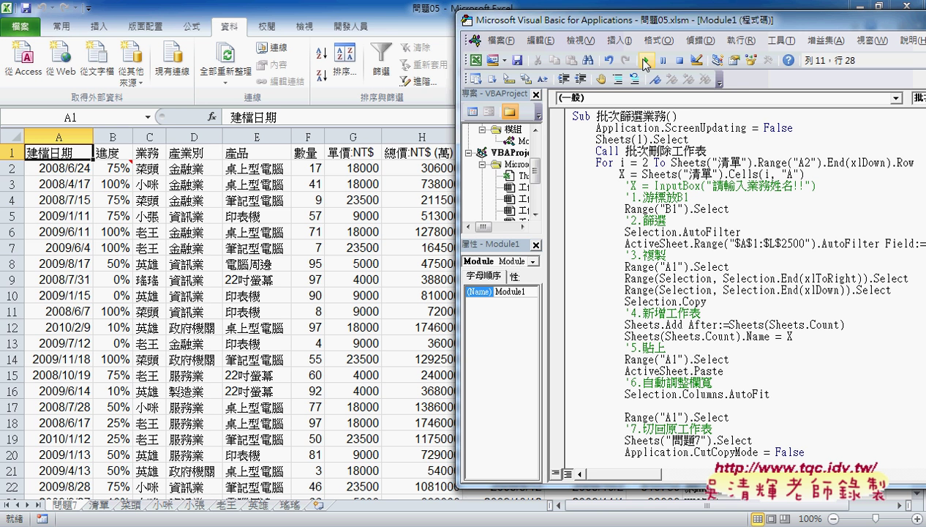
left_click(645, 61)
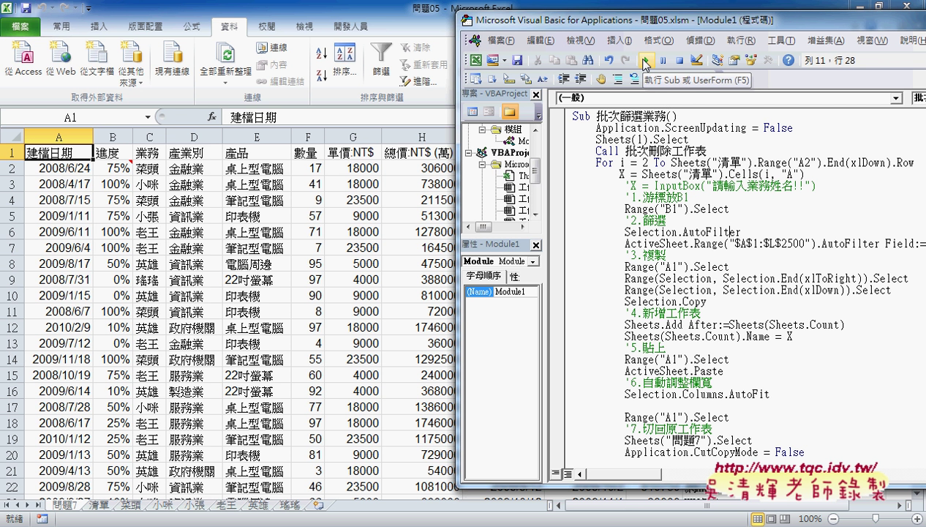
left_click(645, 61)
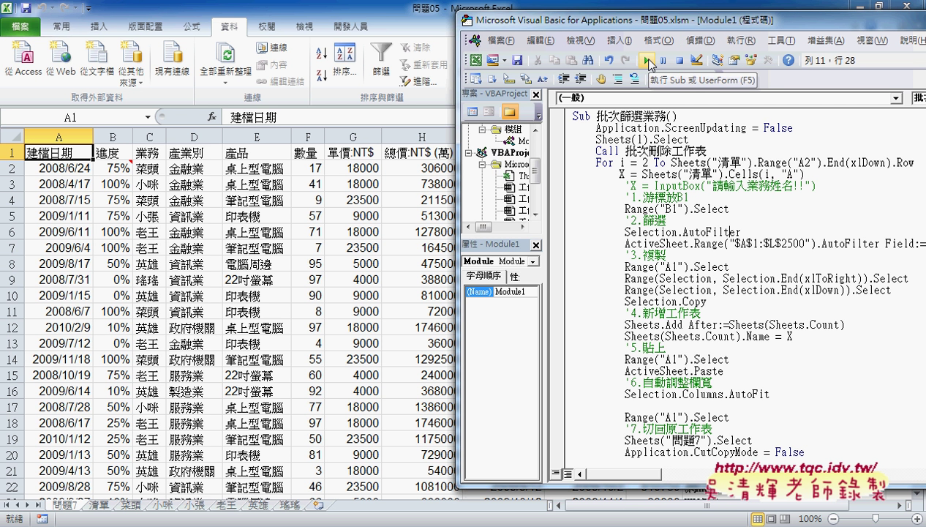
- Highlight the ScreenUpdating statement and mark up the sheet in red ink to explain it
left_click_drag(666, 128, 746, 130)
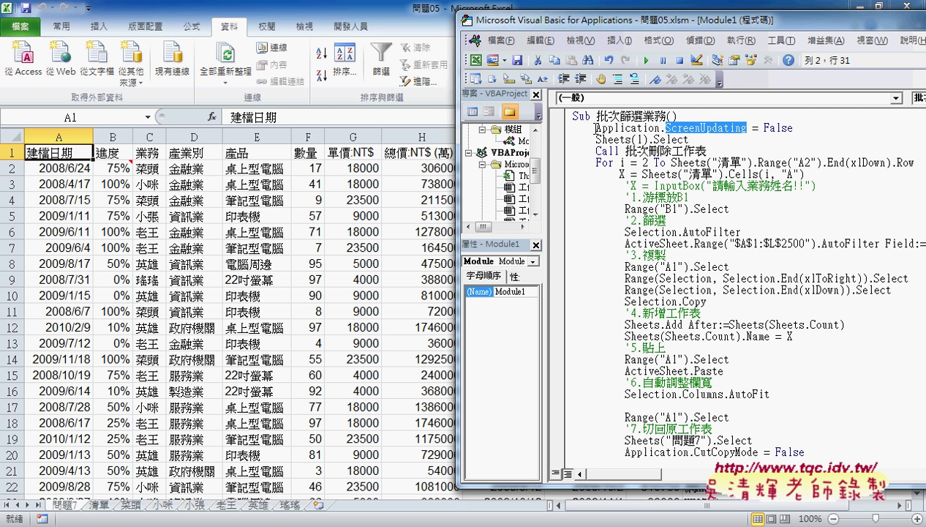
left_click(591, 128)
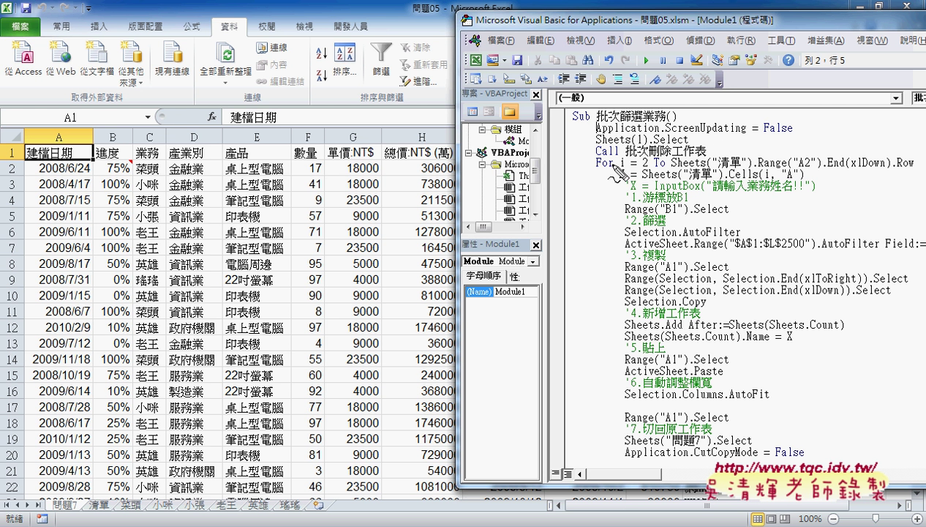
mouse_move(266, 206)
left_mouse_down()
mouse_move(285, 196)
mouse_move(471, 193)
mouse_move(485, 277)
left_mouse_up()
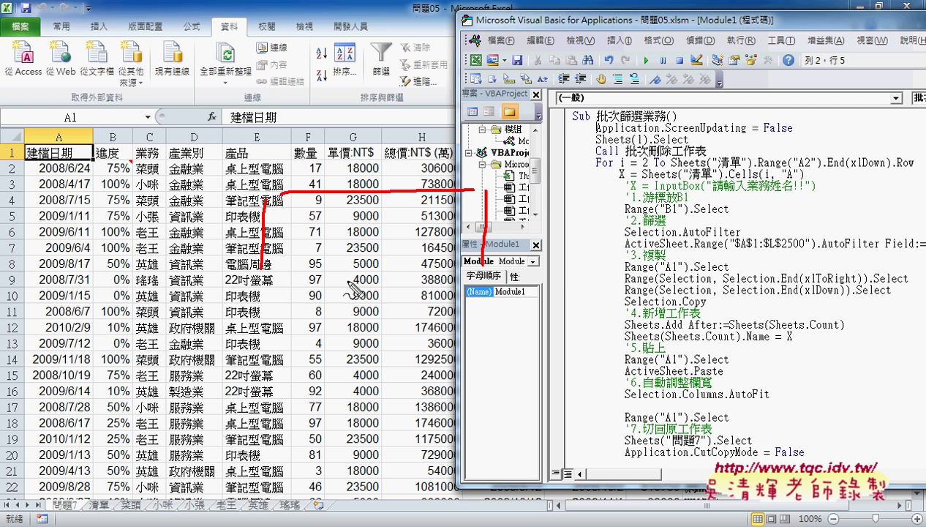
left_click_drag(279, 280, 508, 278)
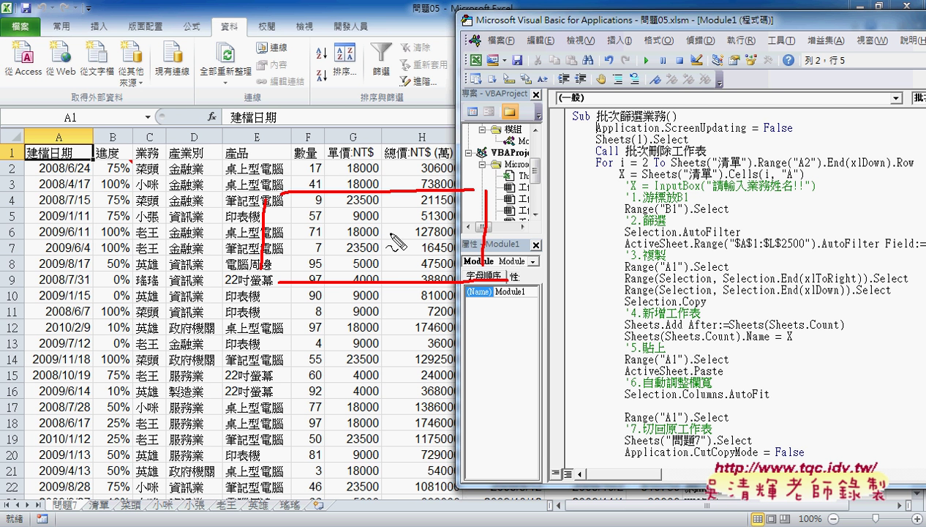
key("Escape")
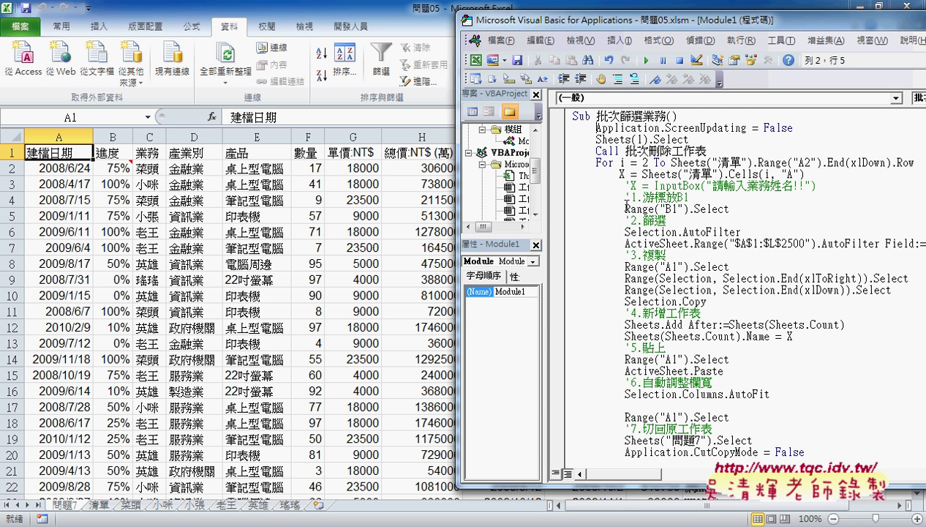
left_click_drag(595, 128, 792, 127)
left_click_drag(713, 27, 466, 17)
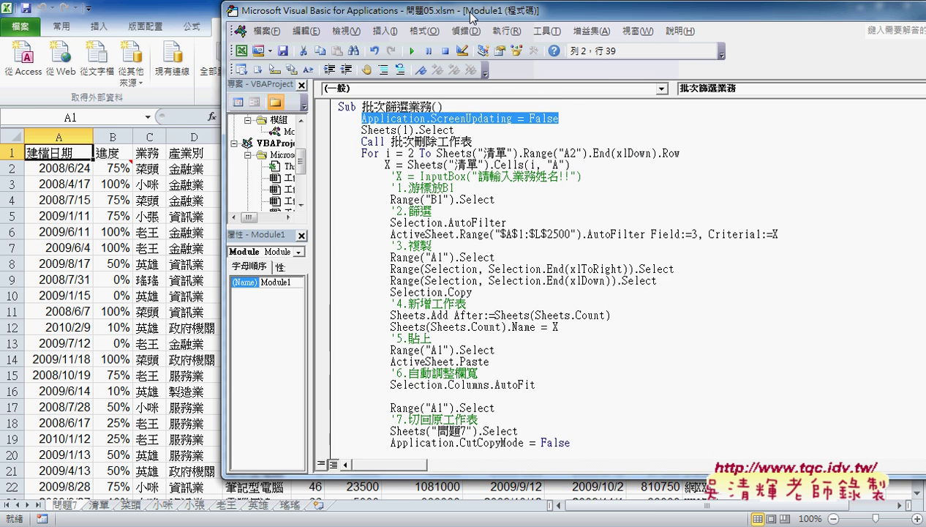
left_click(385, 106)
left_click_drag(385, 106, 418, 107)
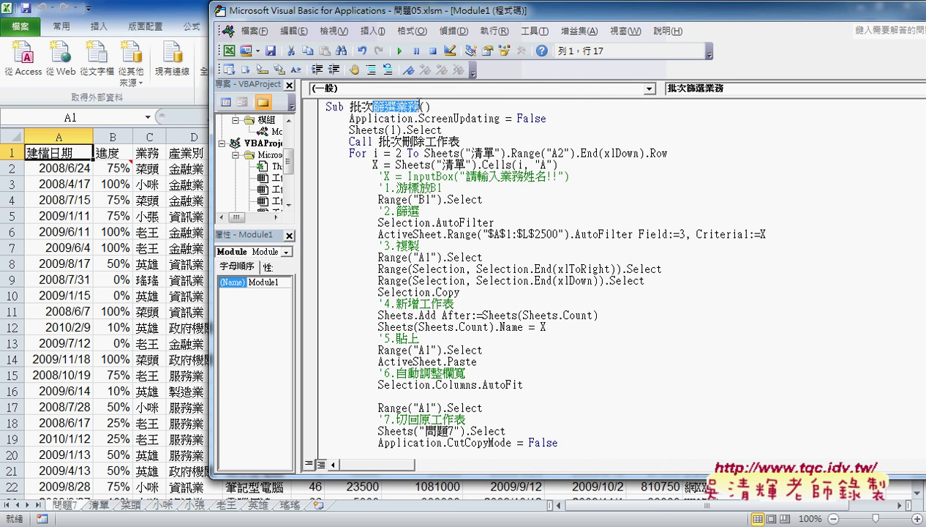